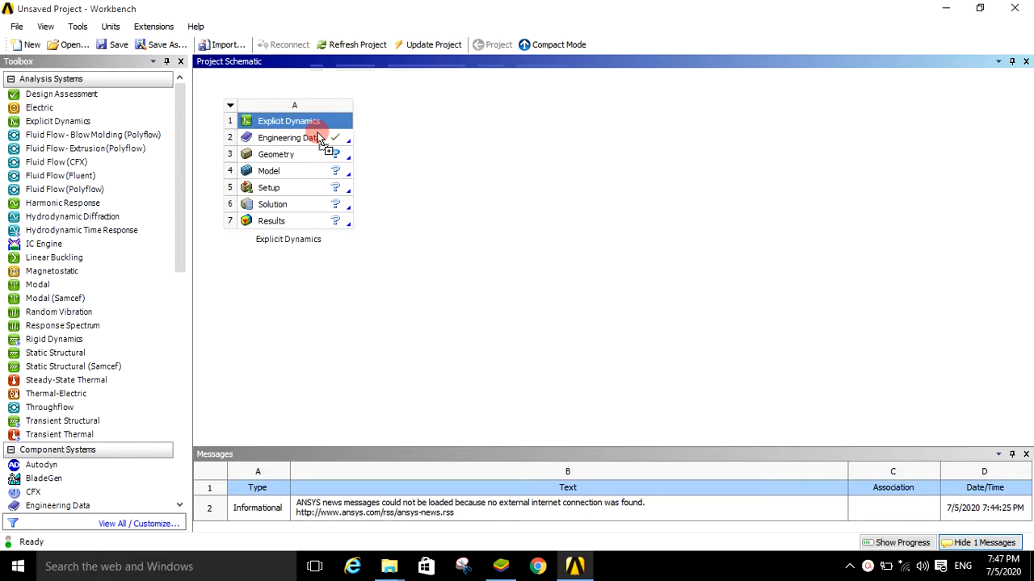
- Open the Engineering Data of the Explicit Dynamics system for editing
left_click(310, 141)
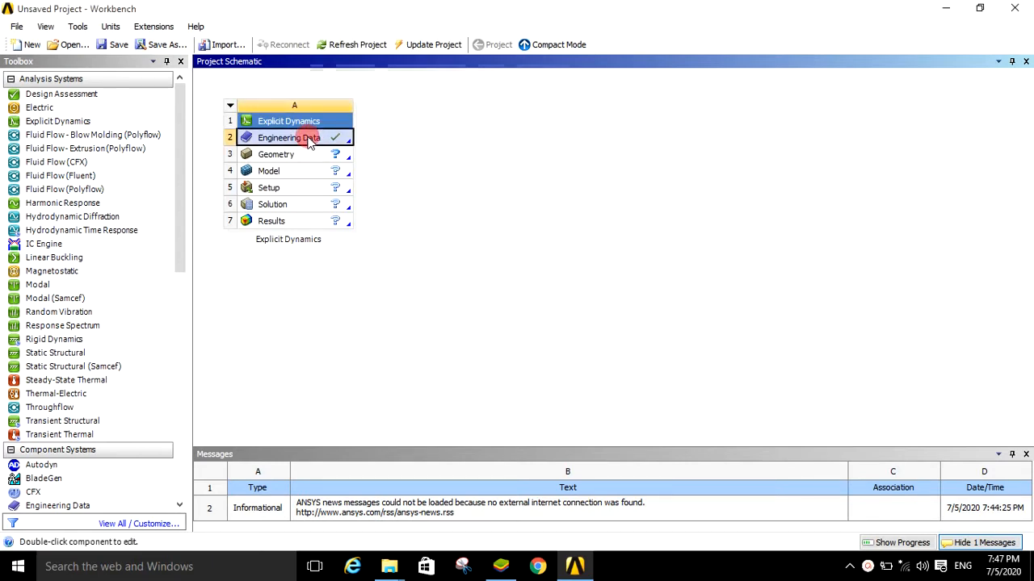
right_click(310, 142)
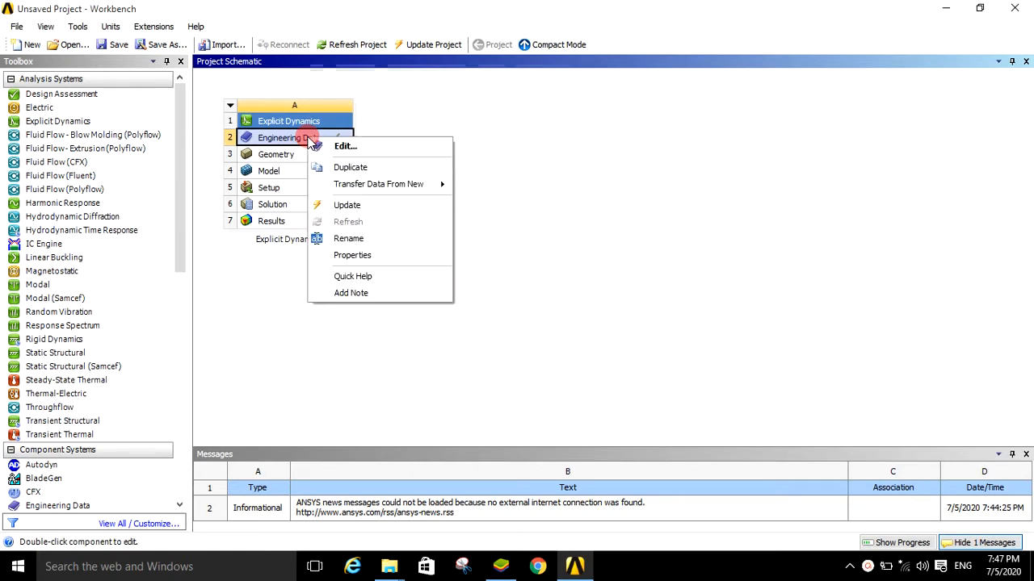
left_click(343, 146)
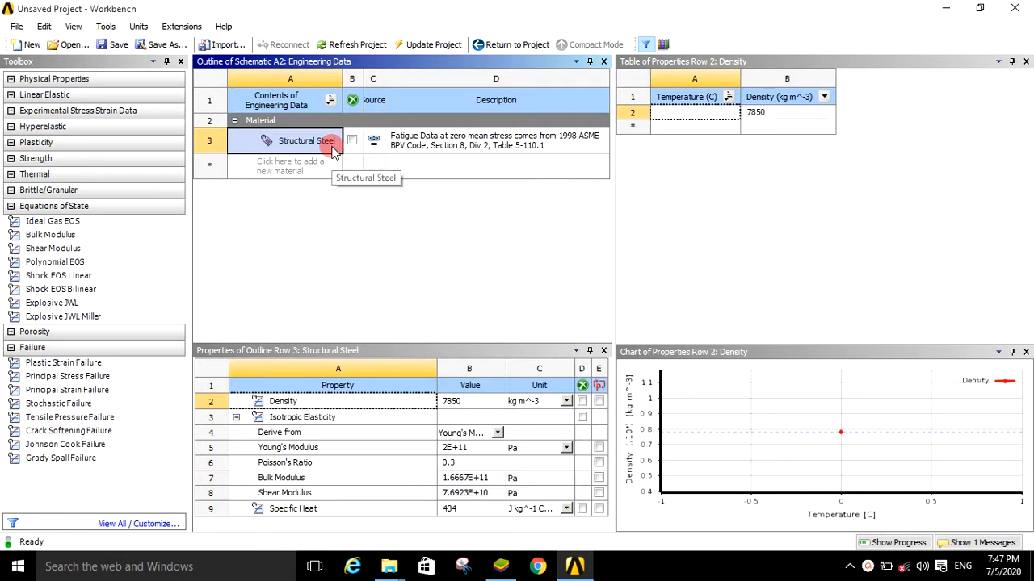
- Add STEEL 4340 from the Explicit Materials data source to the project's engineering data
left_click(662, 45)
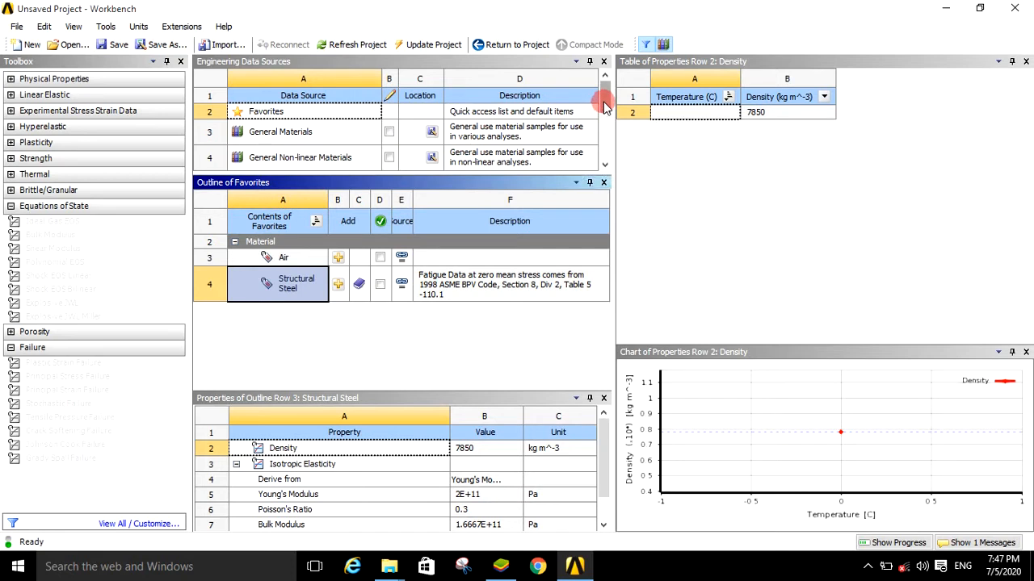
left_click_drag(604, 105, 607, 117)
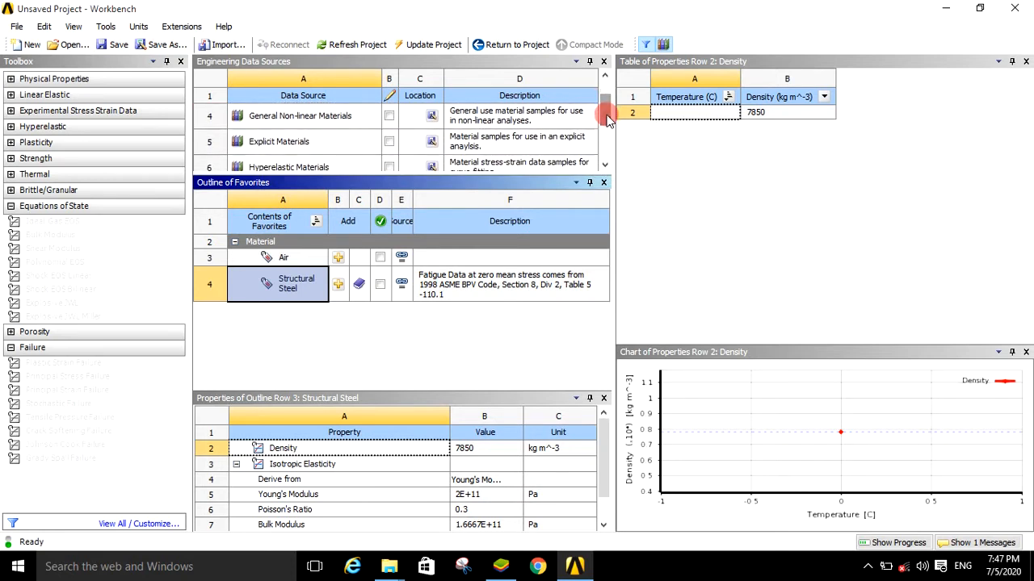
left_click(287, 144)
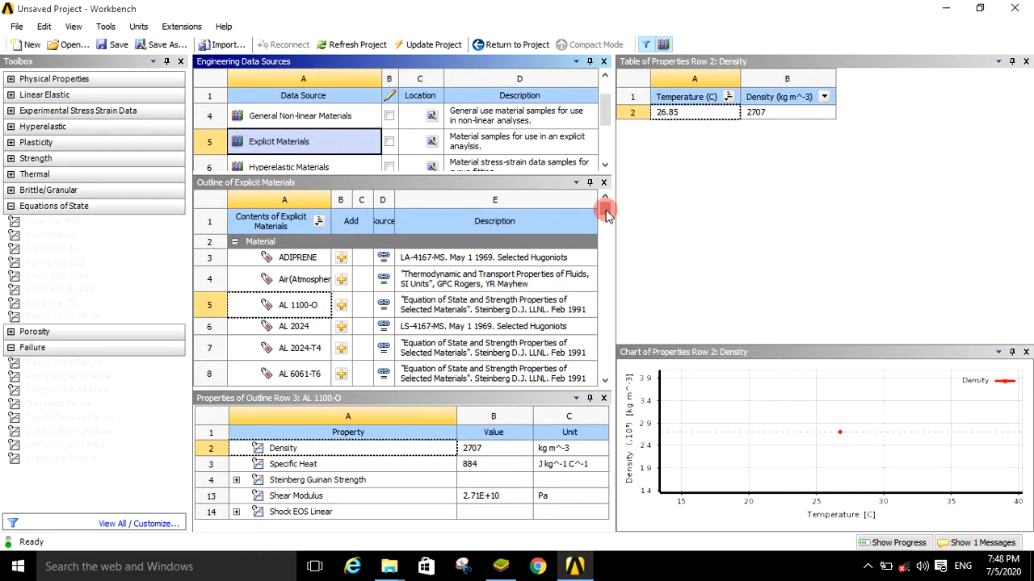
left_click_drag(607, 213, 607, 339)
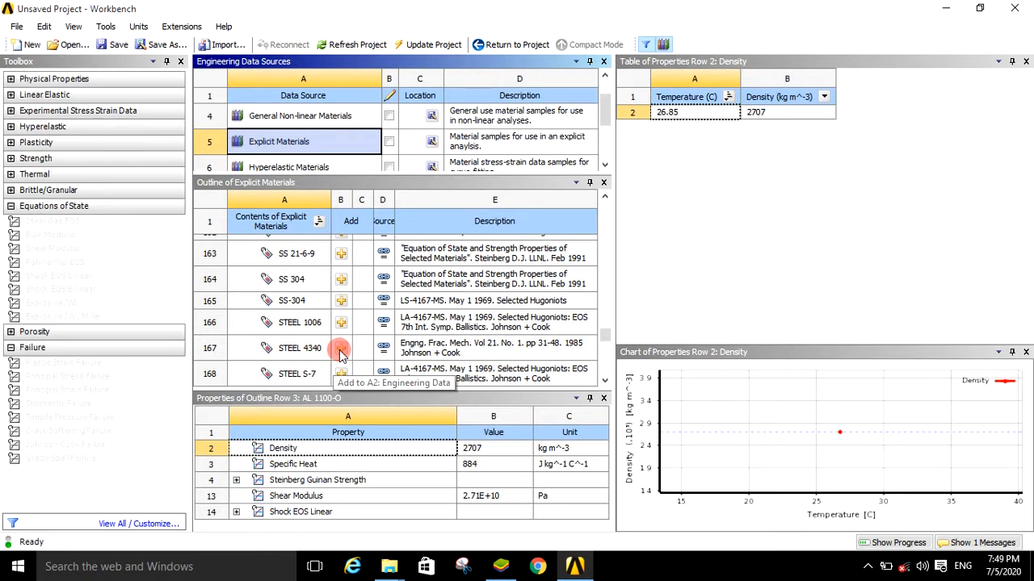
left_click(340, 353)
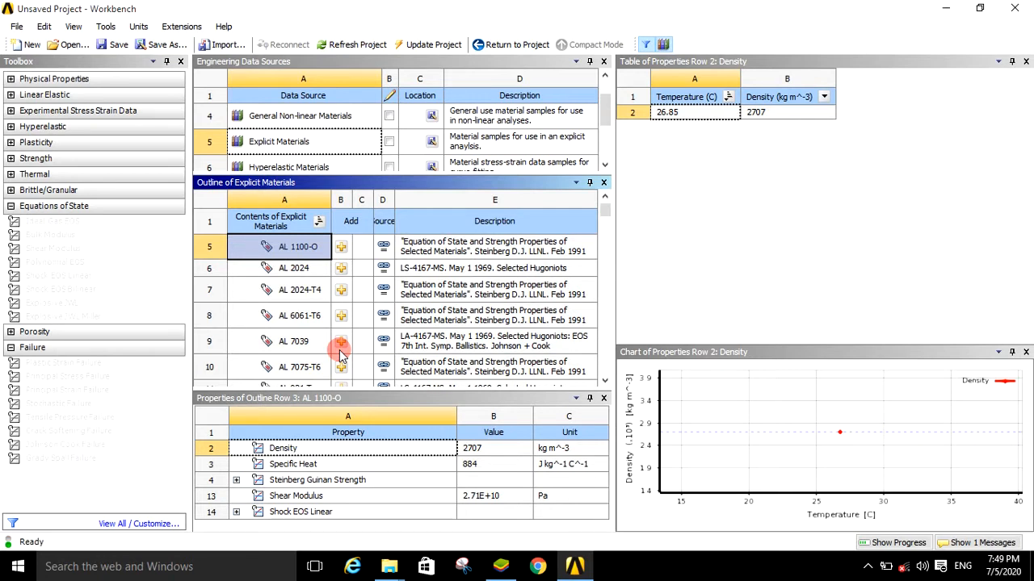
- Update the project and return to the project schematic
left_click(428, 46)
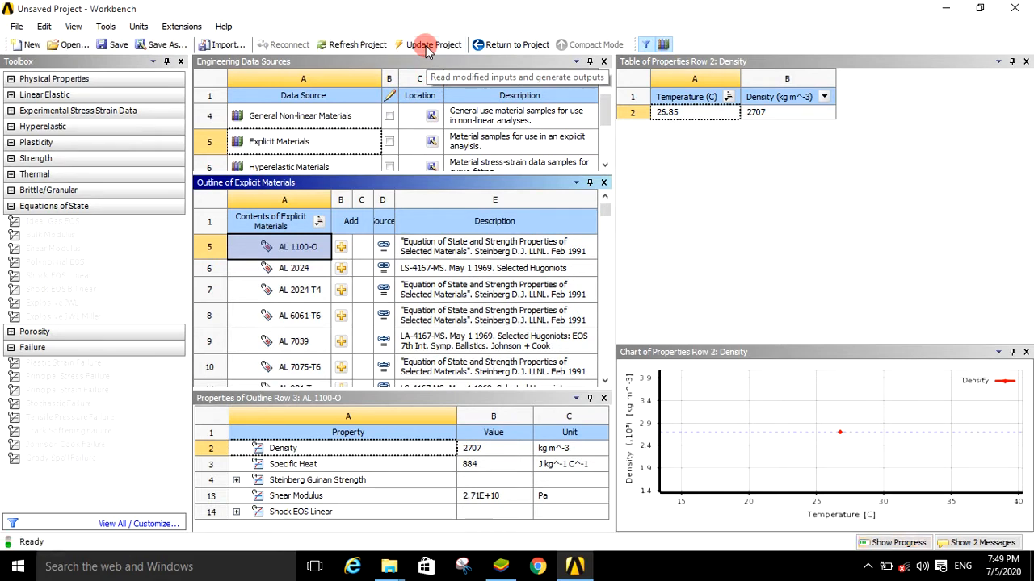
left_click(500, 45)
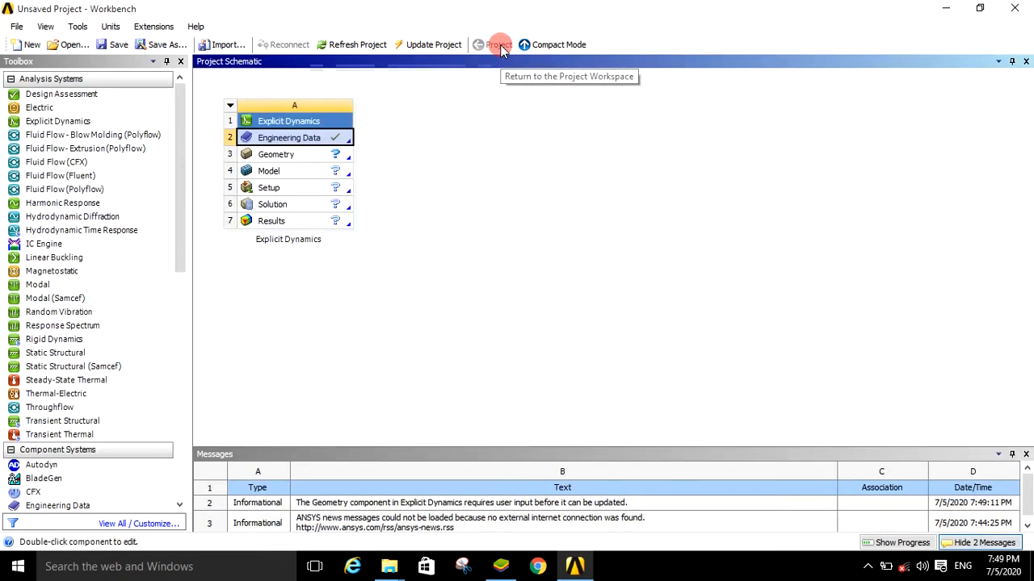
- Import Geom_Testing.stp as the geometry of the Explicit Dynamics system
right_click(275, 160)
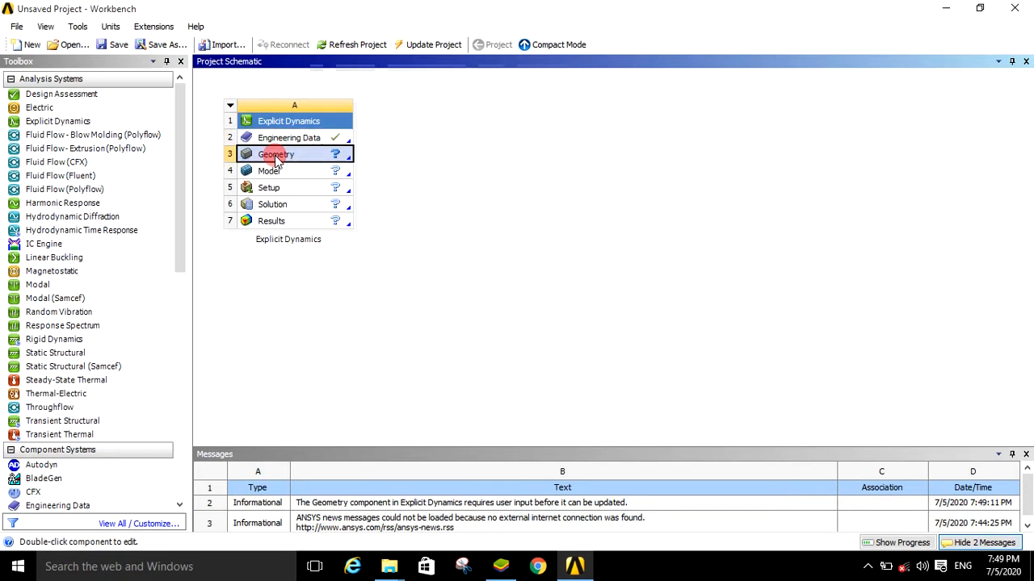
left_click(314, 181)
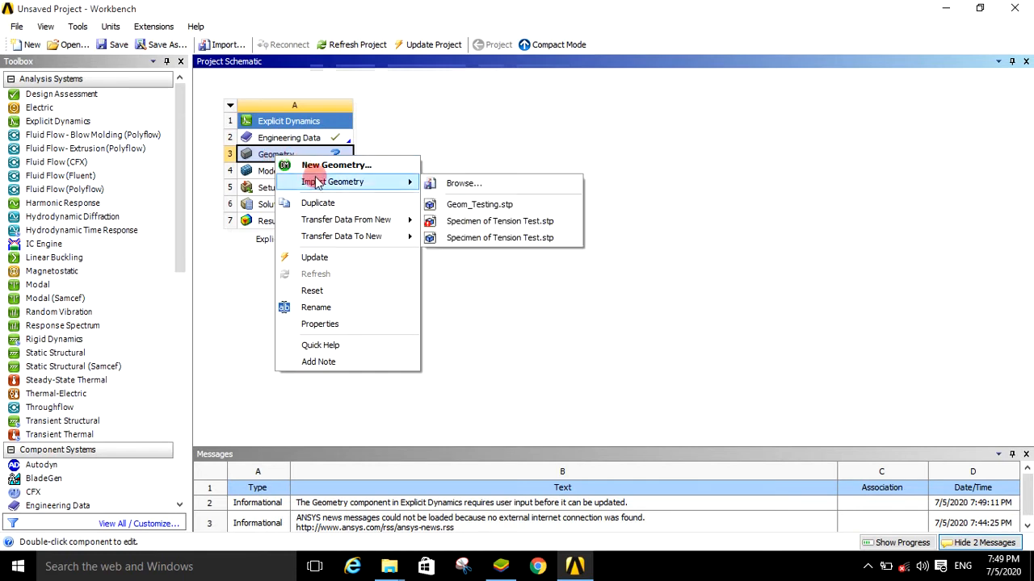
left_click(458, 206)
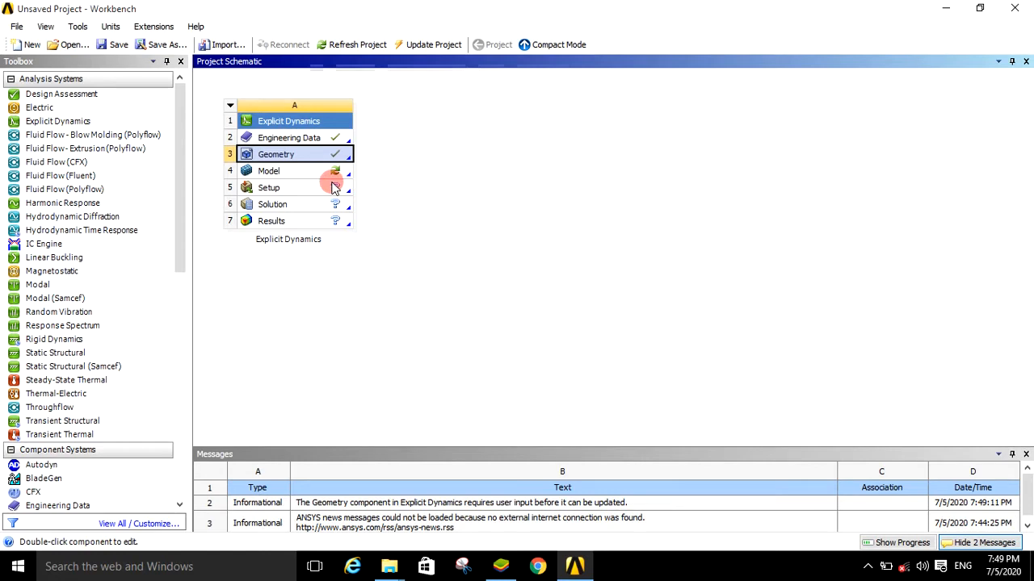
- Open the Model of the Explicit Dynamics system for editing in Mechanical
left_click(308, 174)
right_click(311, 175)
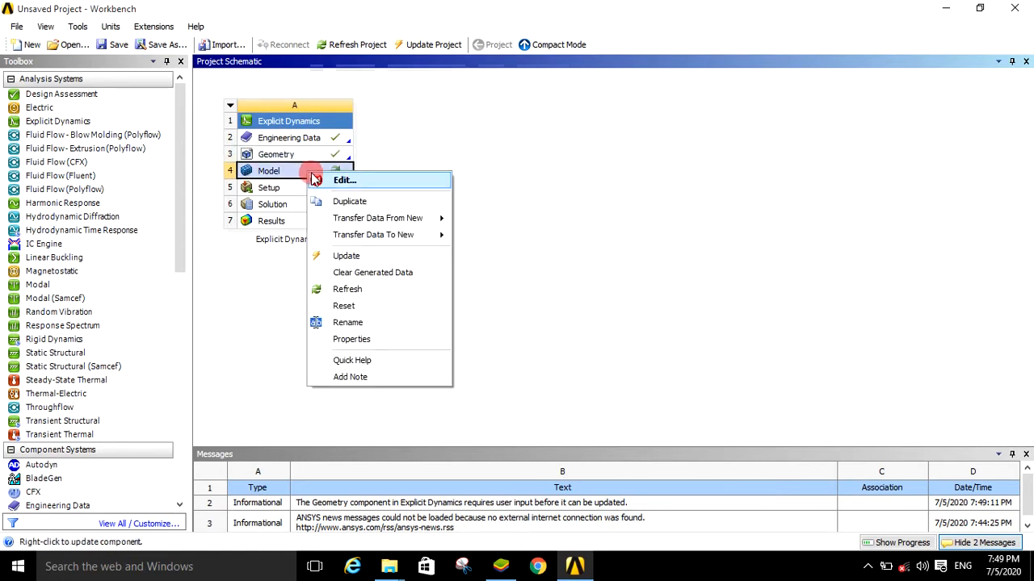
left_click(340, 180)
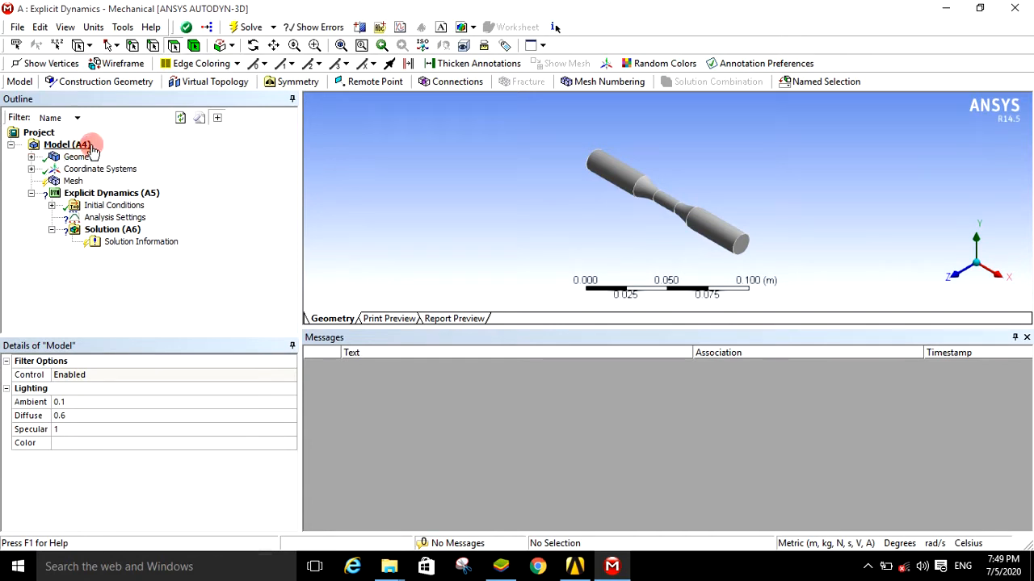
- Rename the geometry's single body as "Specimen of Tension Test"
left_click(31, 157)
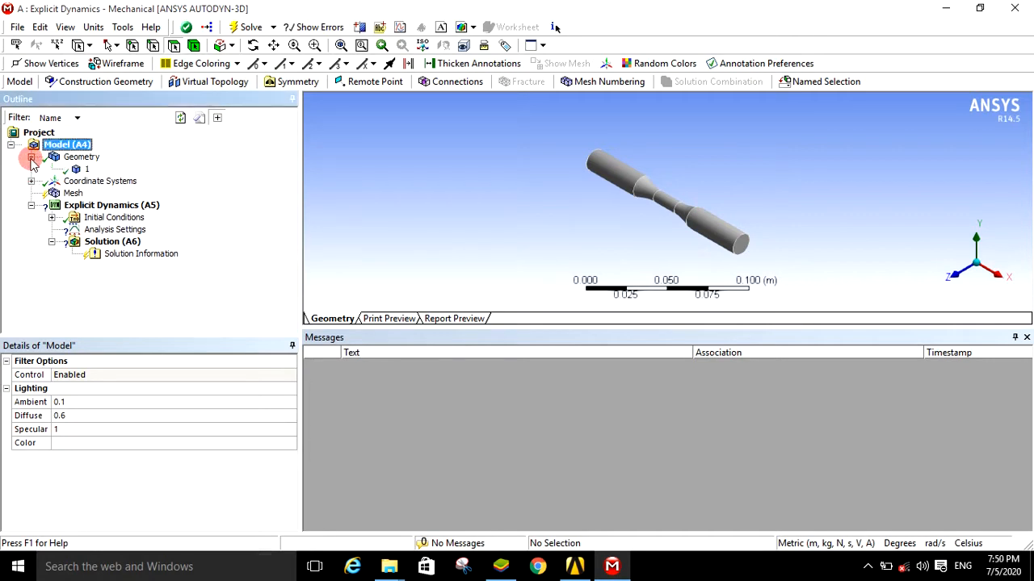
left_click(82, 170)
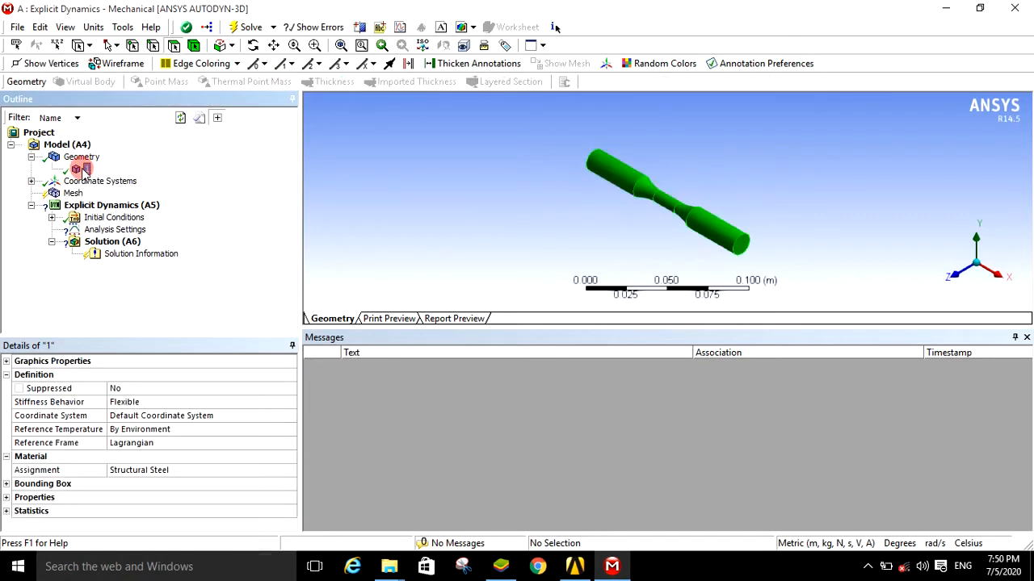
right_click(82, 170)
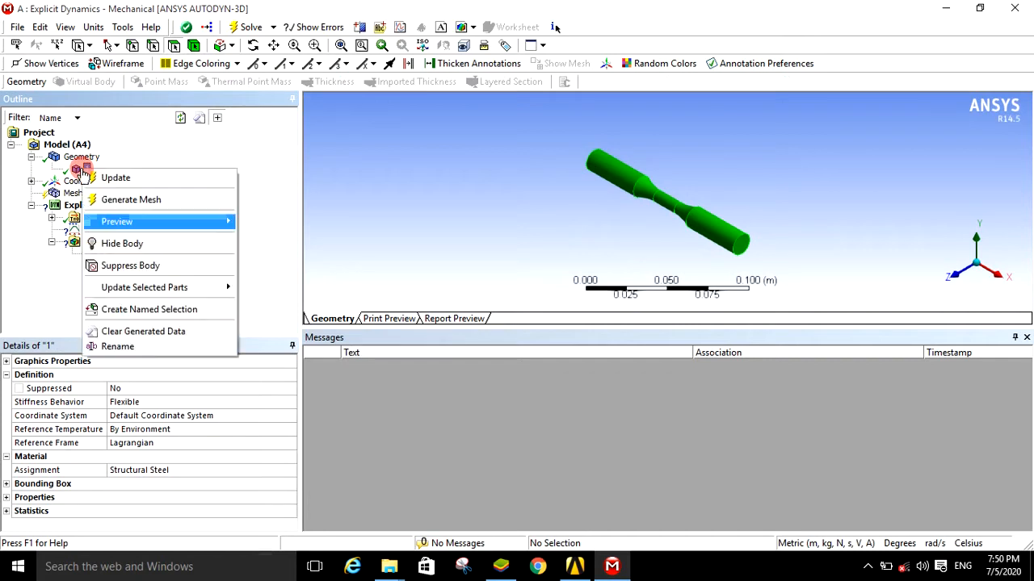
left_click(121, 347)
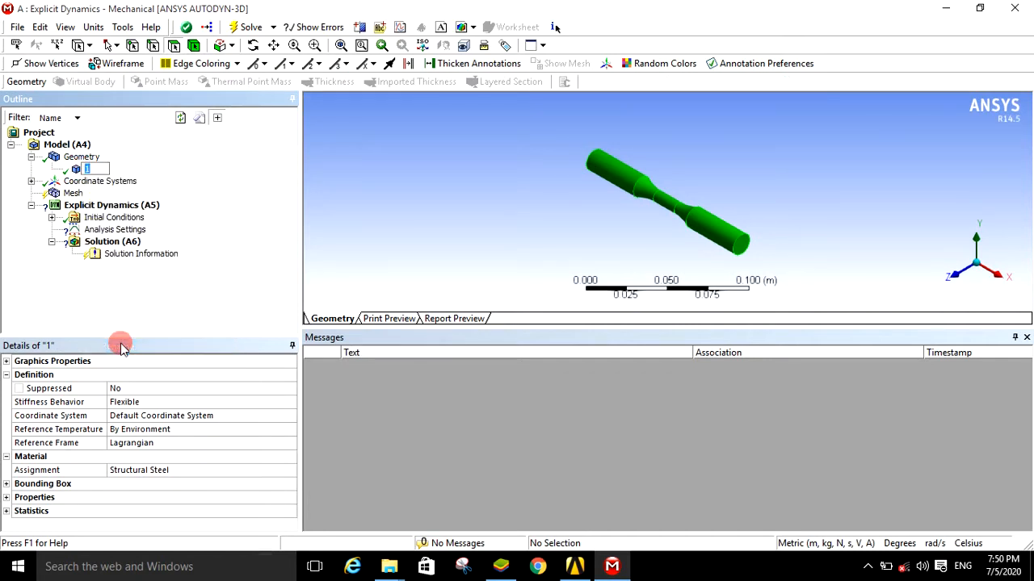
type("Specimen of Tensio")
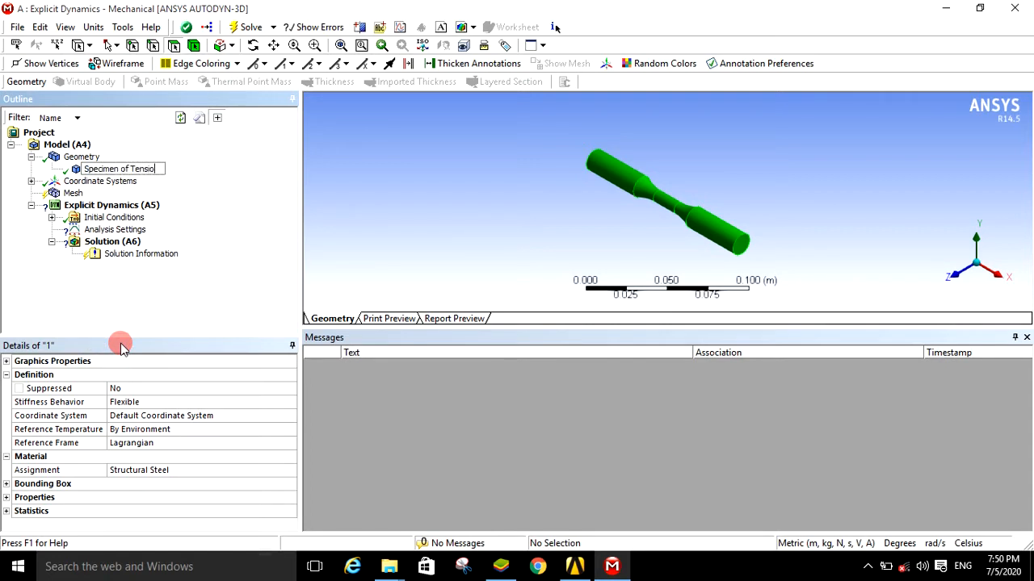
type("n Test")
left_click(356, 228)
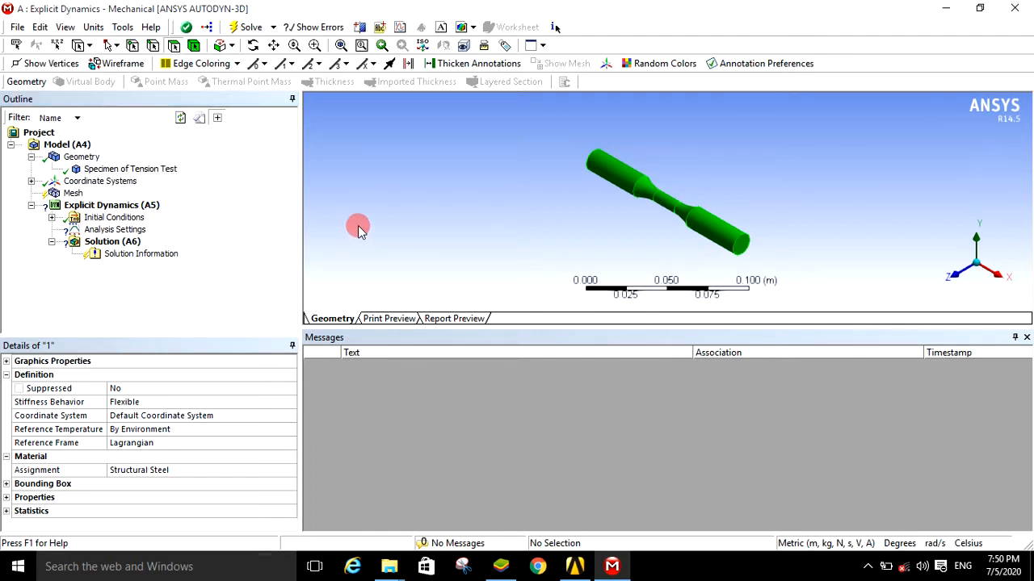
- Assign STEEL 4340 as the material of the Specimen of Tension Test body
left_click(150, 173)
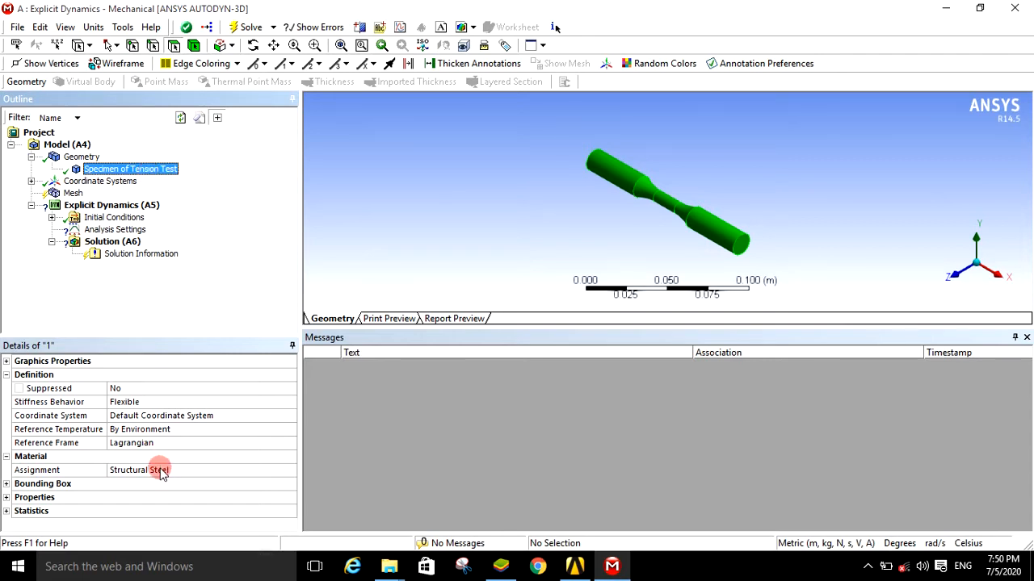
left_click(217, 472)
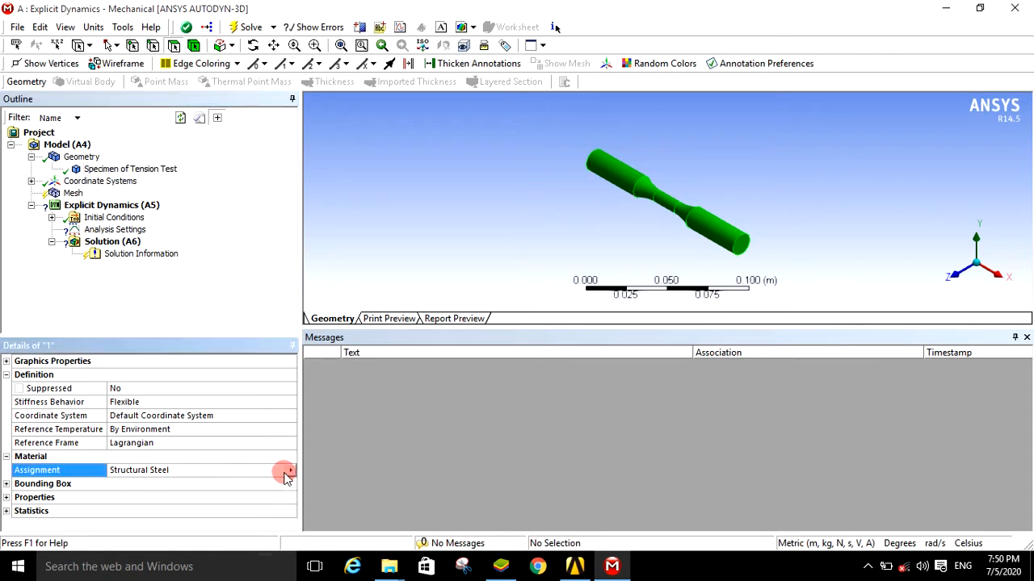
left_click(291, 474)
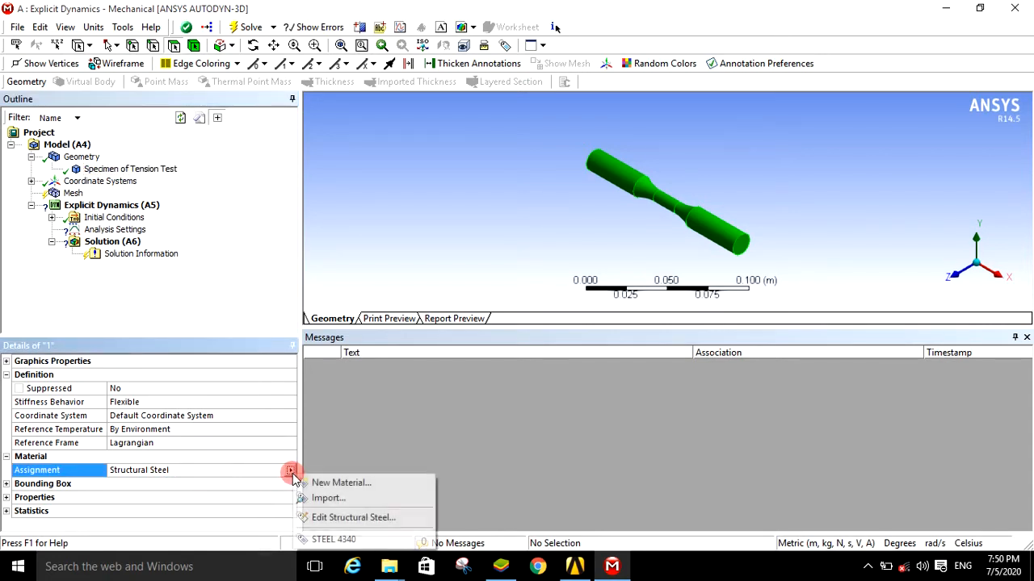
left_click(317, 540)
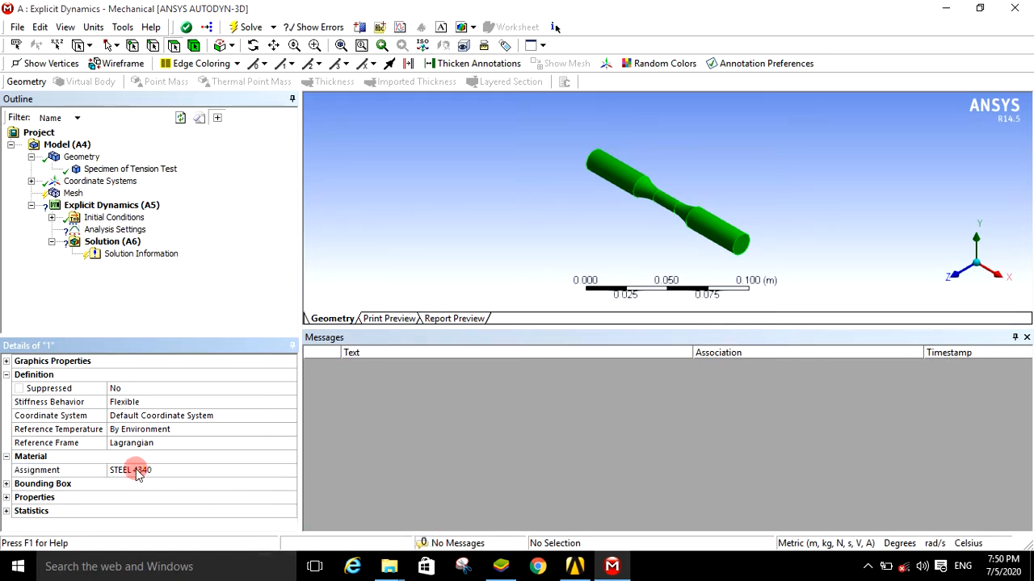
left_click(145, 170)
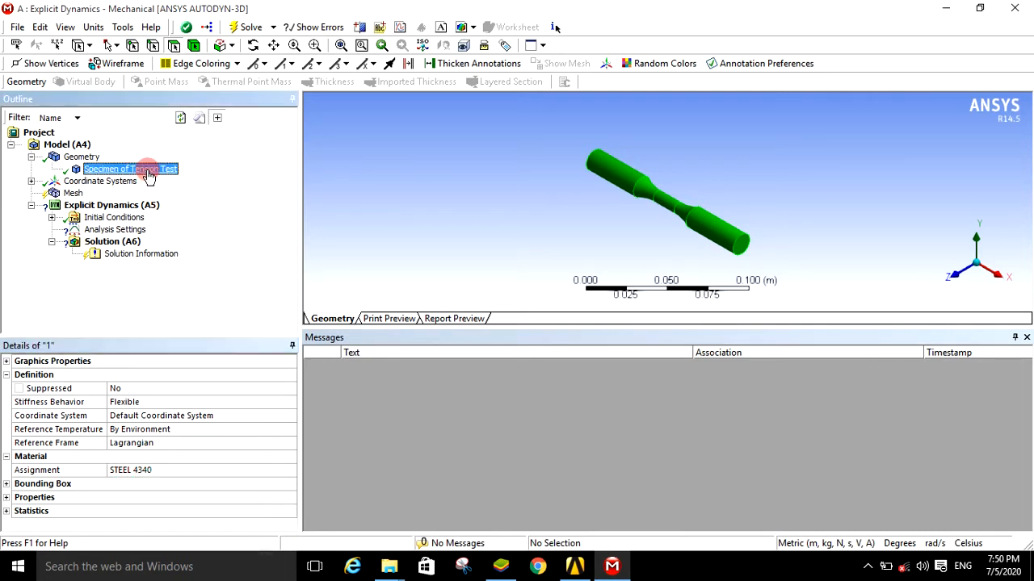
- Generate the specimen's mesh with the default mesh settings and inspect it up close
left_click(72, 194)
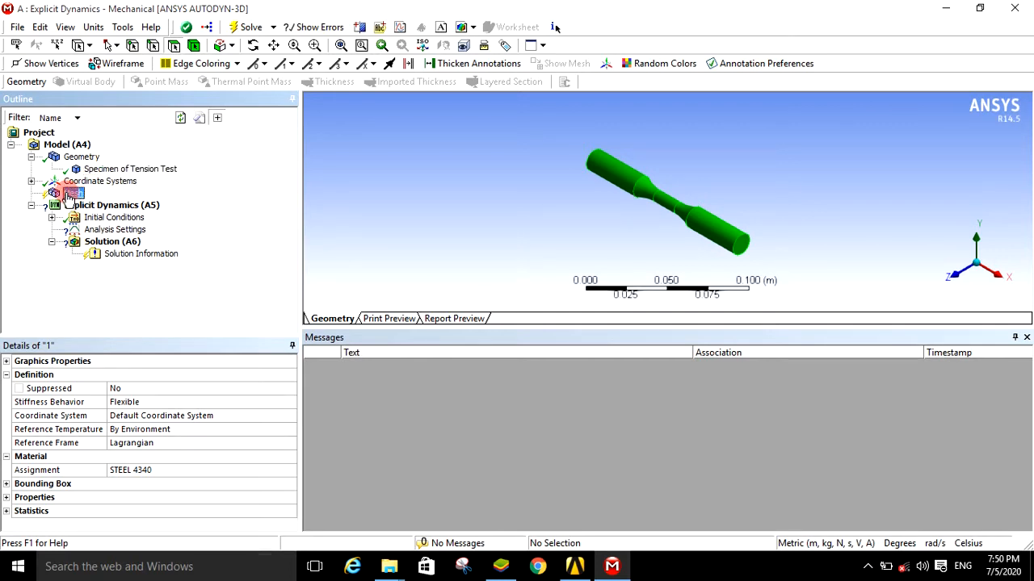
right_click(69, 200)
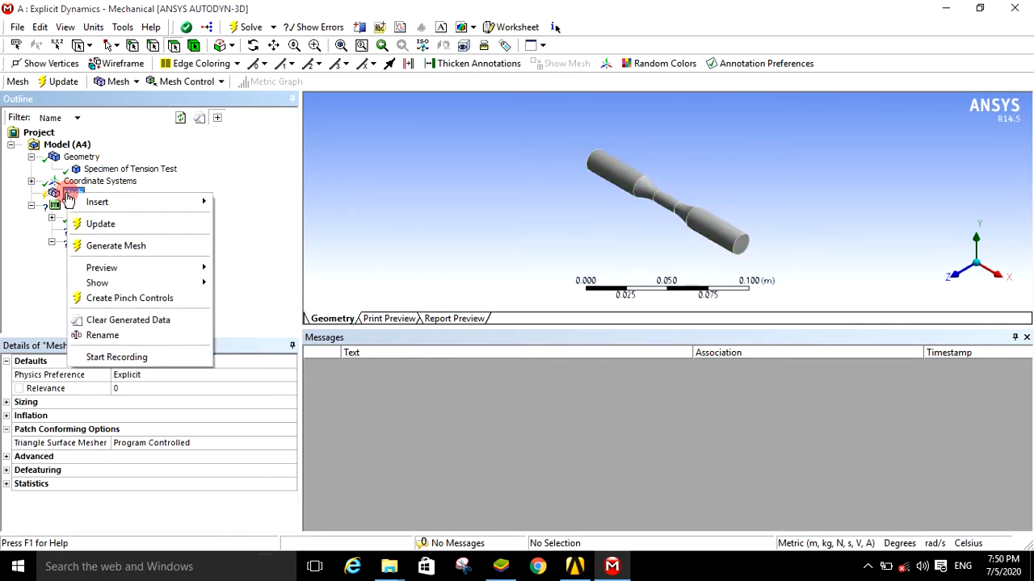
left_click(90, 245)
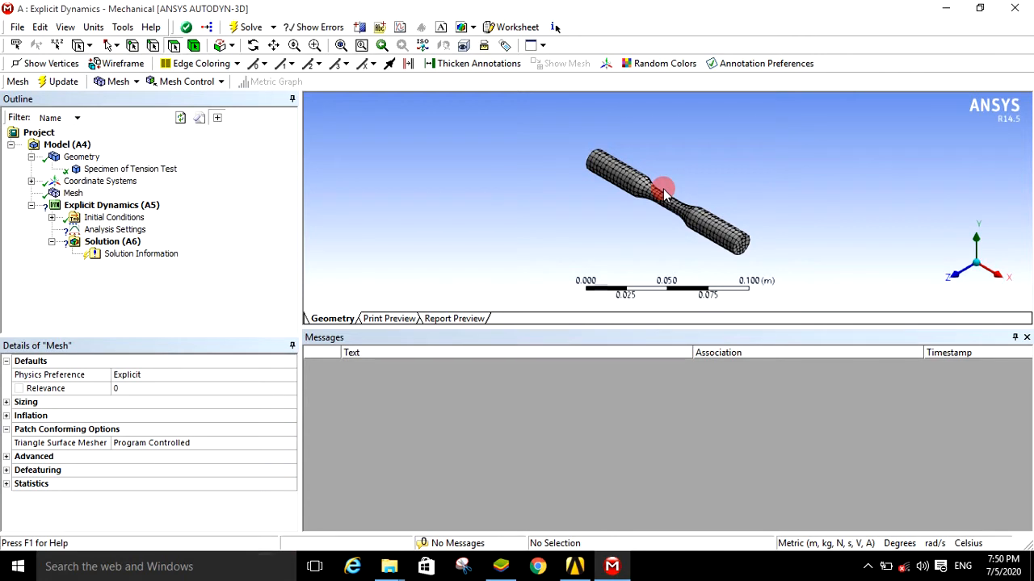
scroll(662, 193, "up", 2)
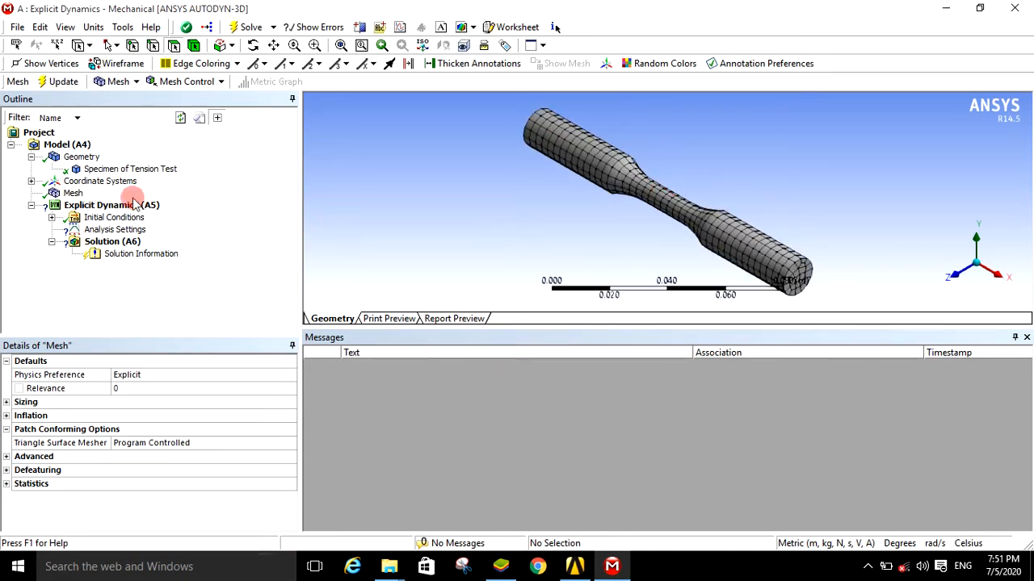
- Set the End Time in the explicit dynamics Analysis Settings to 0.001 s
left_click(101, 230)
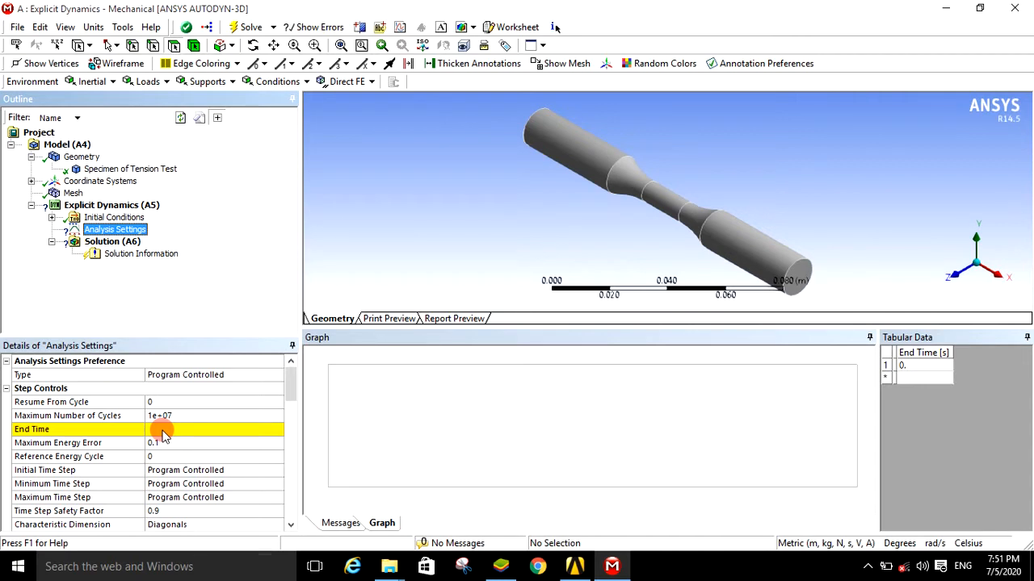
left_click(163, 431)
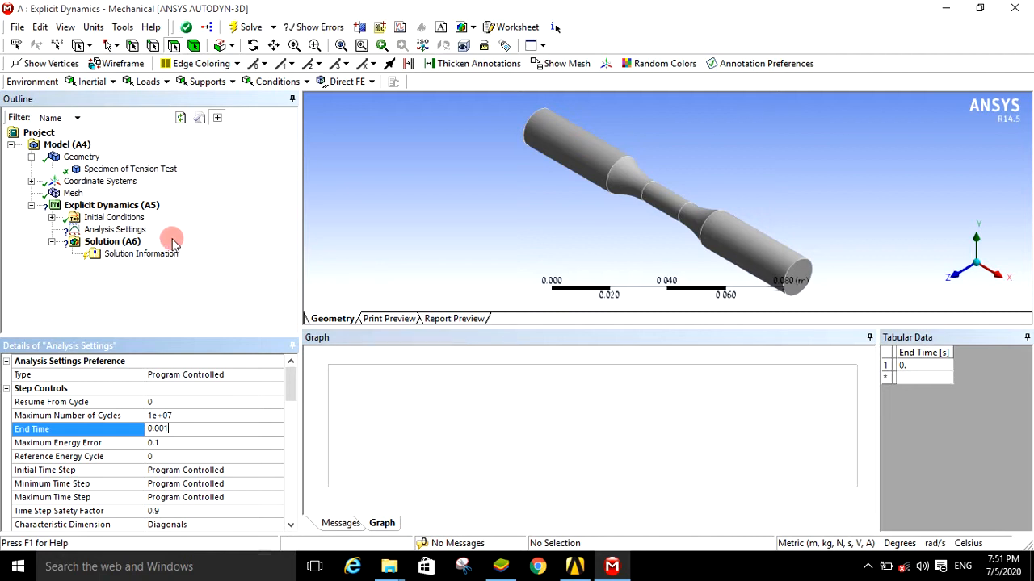
- Add a Fixed Support on the cylindrical face and end face of the specimen's grip at the negative X end
left_click(137, 207)
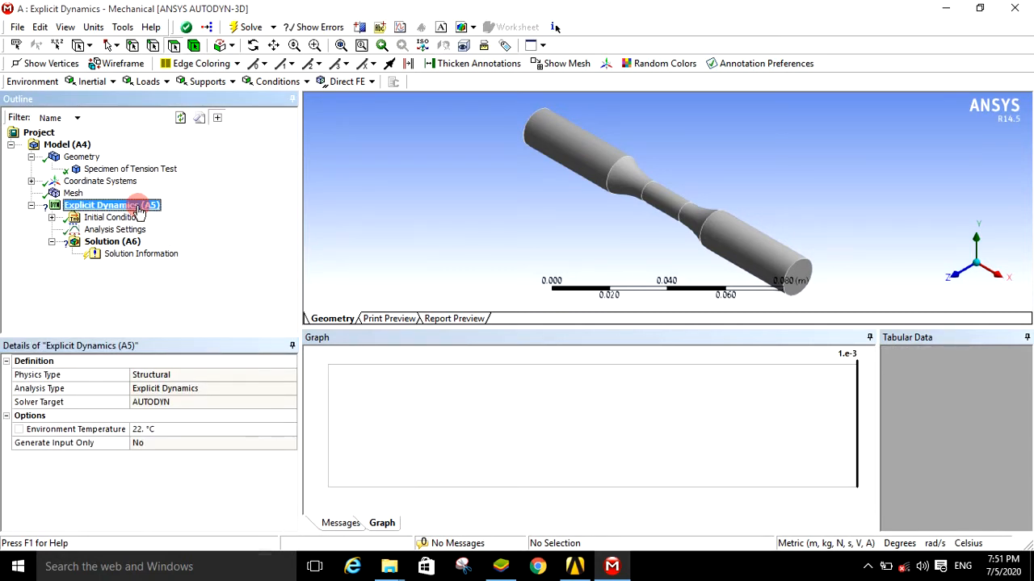
right_click(140, 211)
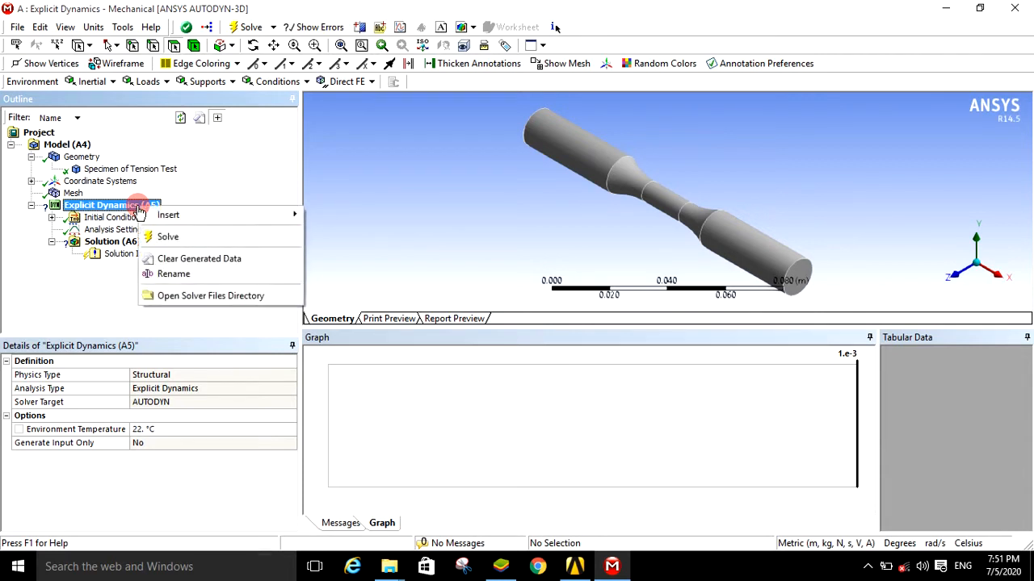
mouse_move(294, 215)
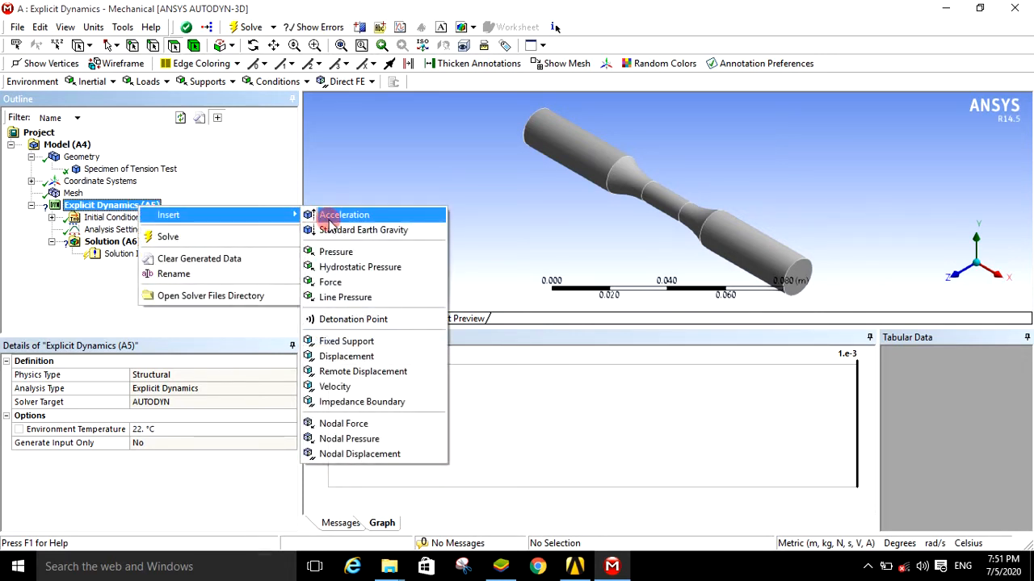
left_click(343, 343)
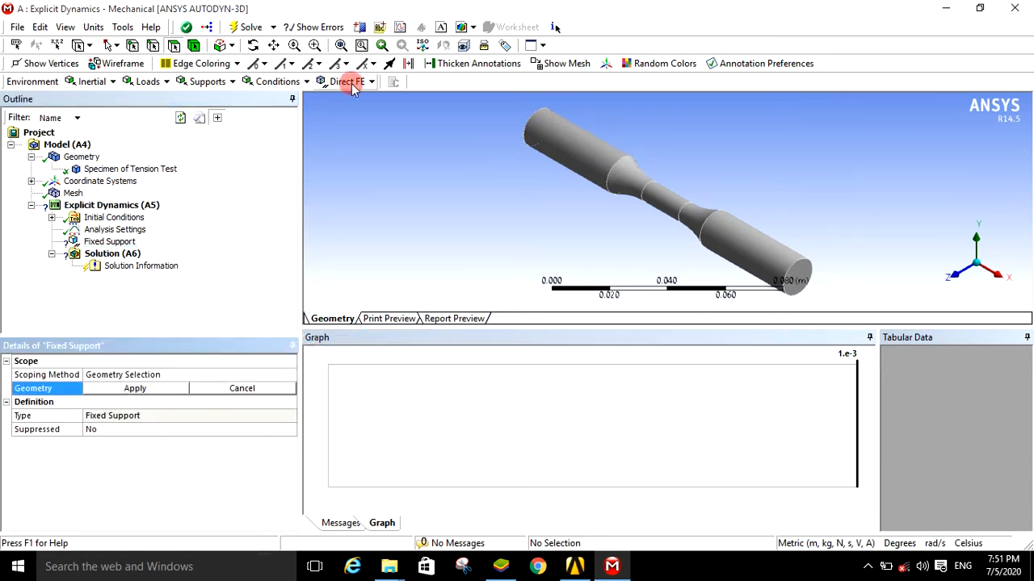
left_click(253, 46)
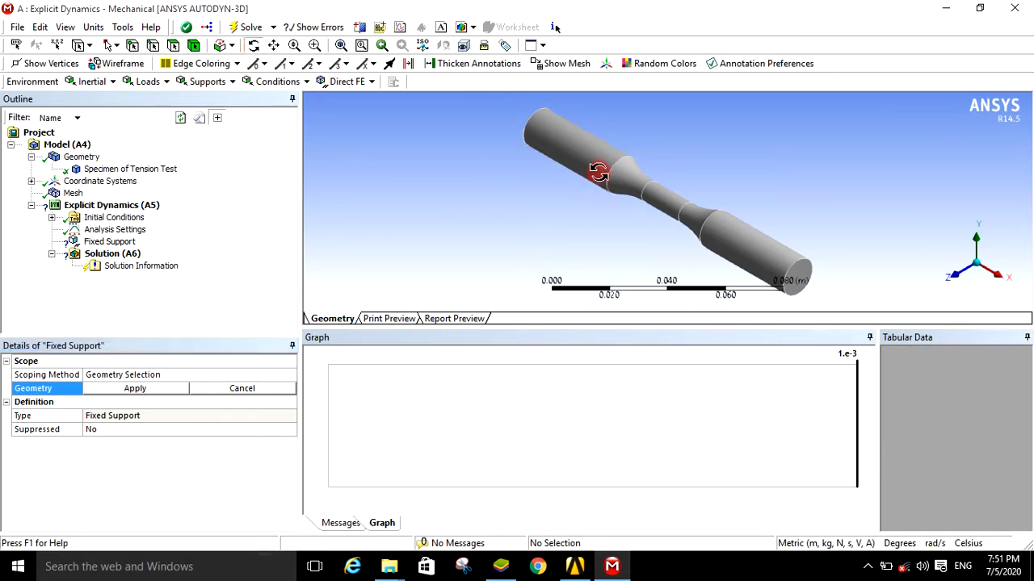
left_click_drag(622, 178, 697, 236)
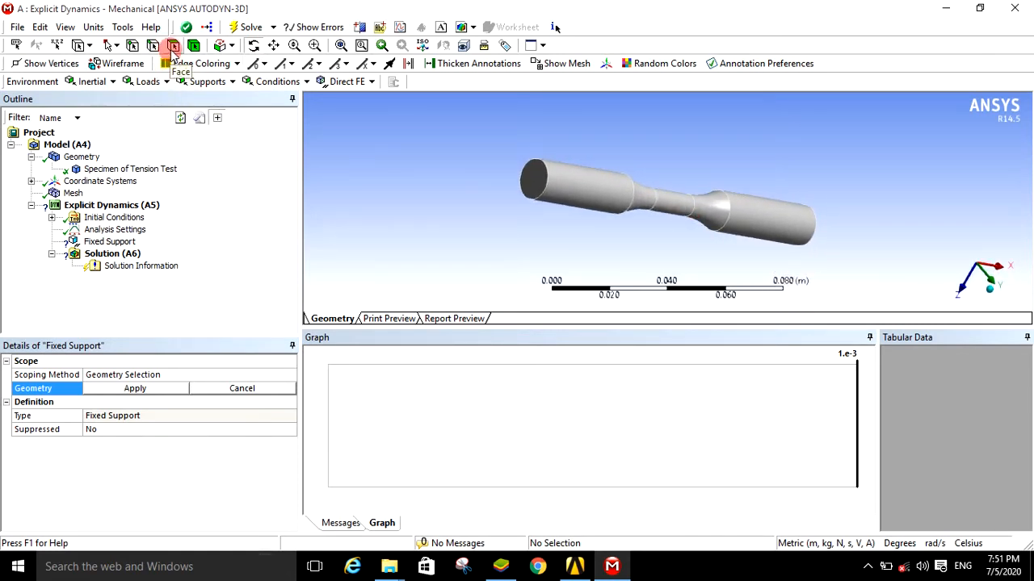
left_click(173, 47)
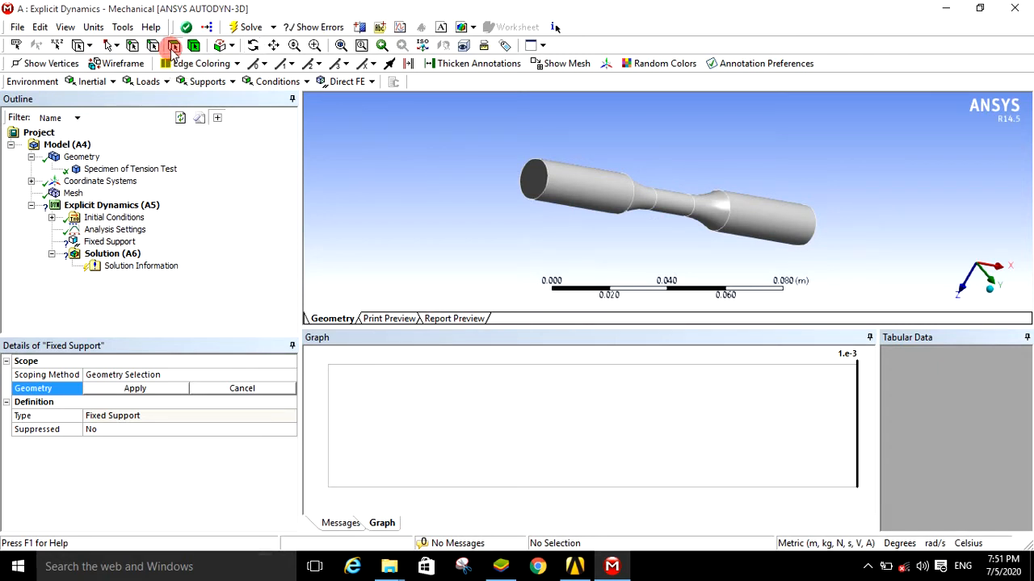
left_click(569, 181)
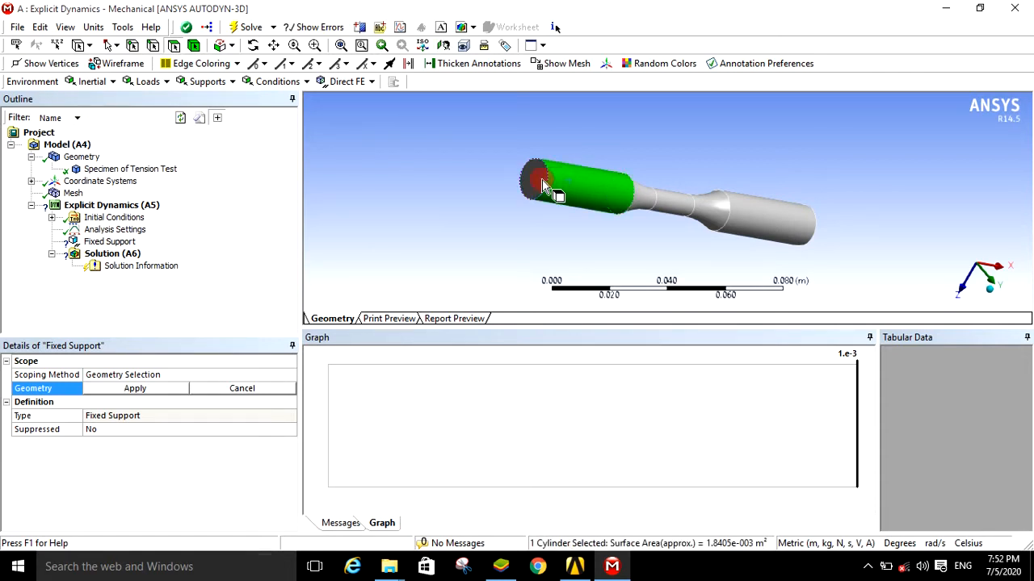
left_click(538, 182, "ctrl")
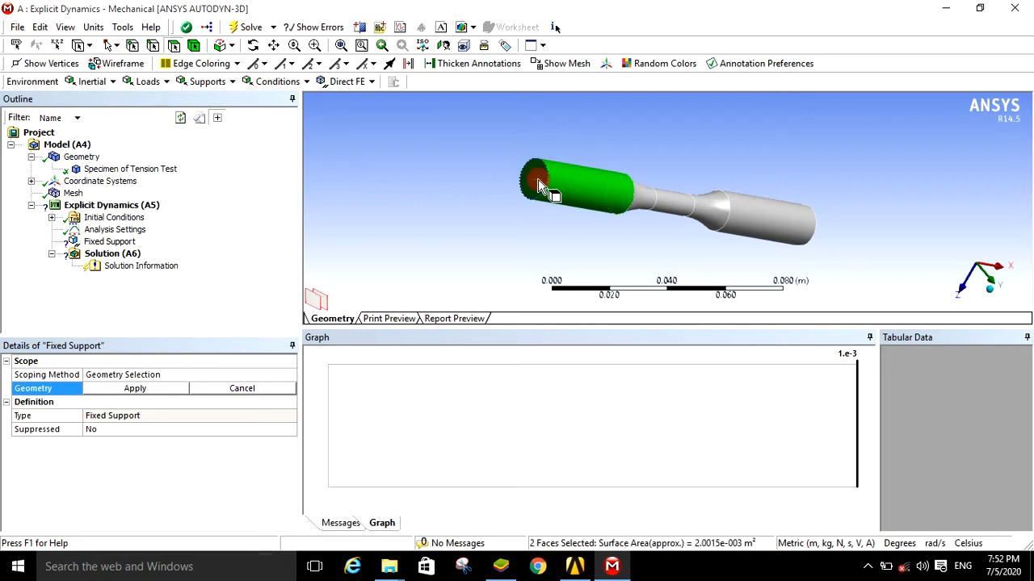
left_click(131, 390)
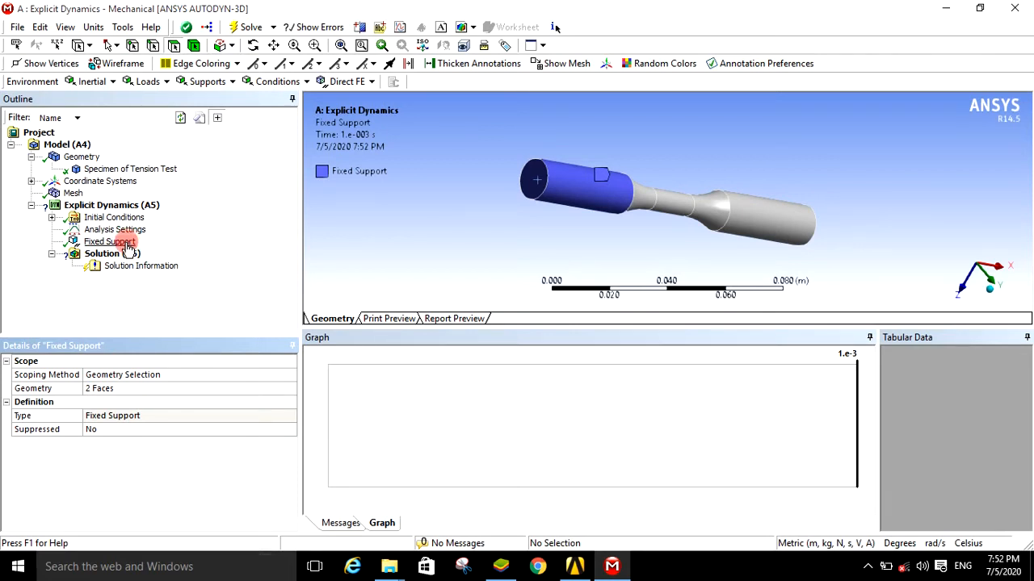
- Add a Displacement support on the cylindrical face and end face of the grip opposite the fixed one
left_click(252, 45)
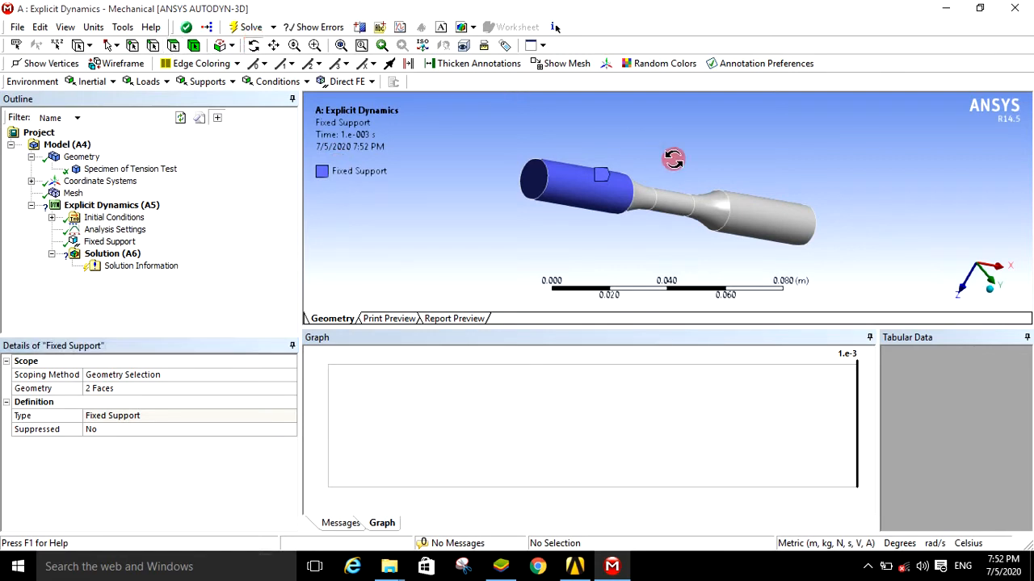
left_click_drag(716, 201, 531, 242)
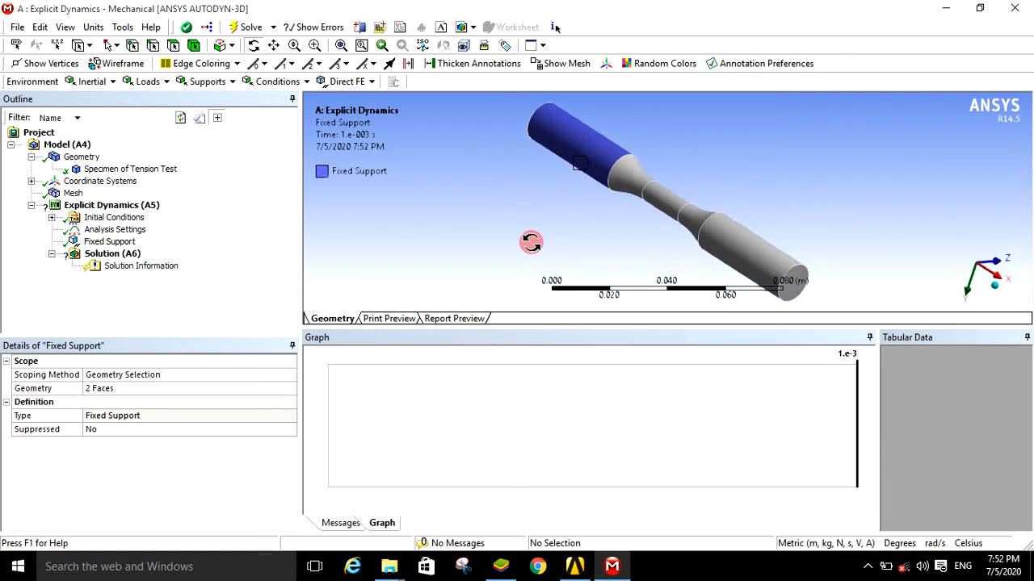
left_click(128, 207)
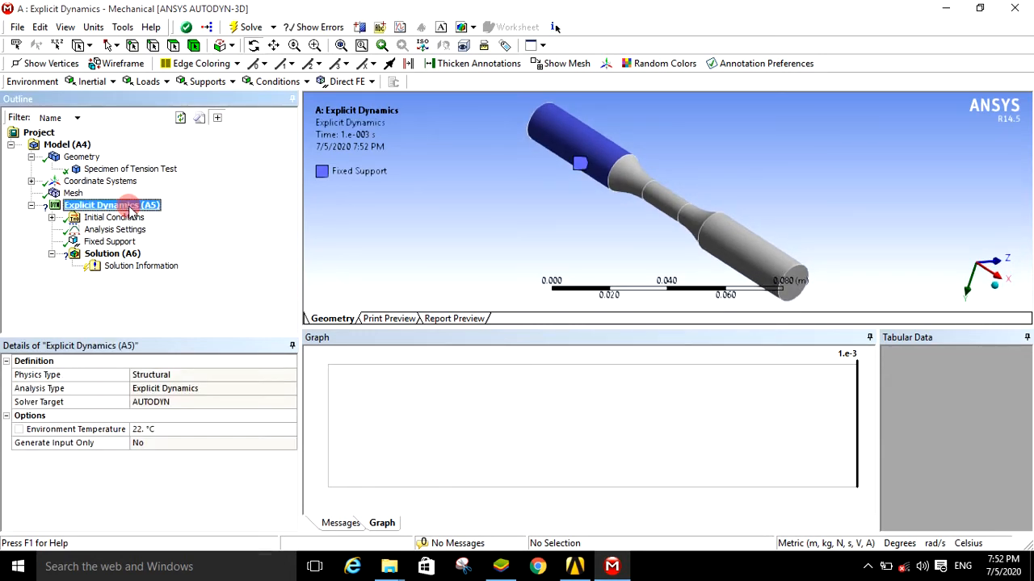
right_click(129, 208)
mouse_move(161, 216)
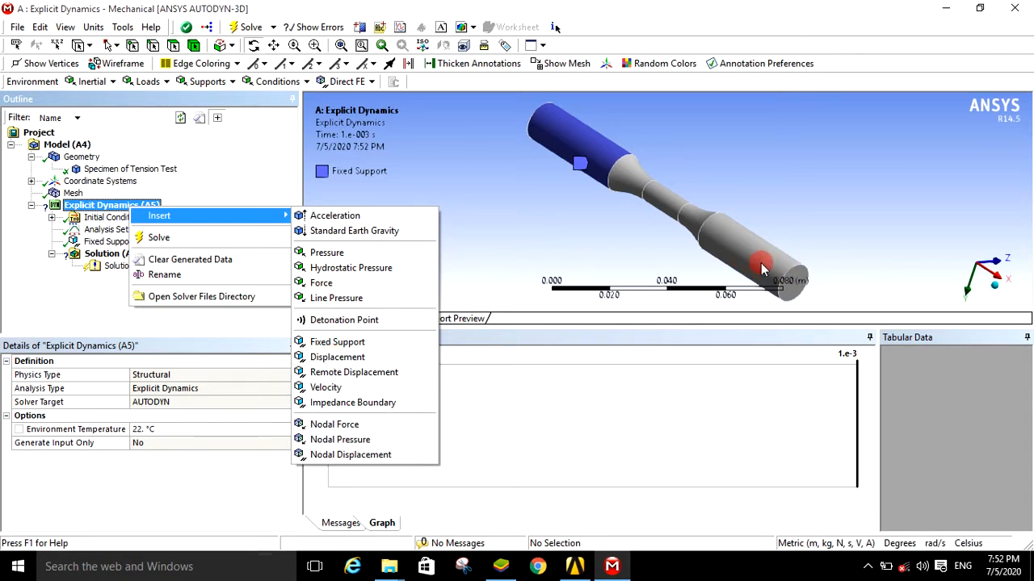
left_click(358, 357)
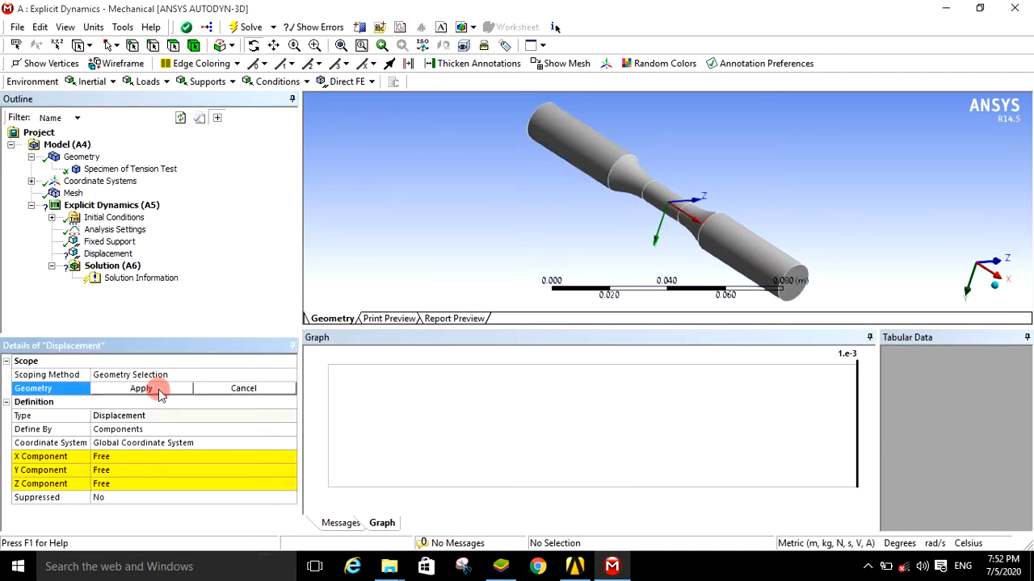
left_click(175, 47)
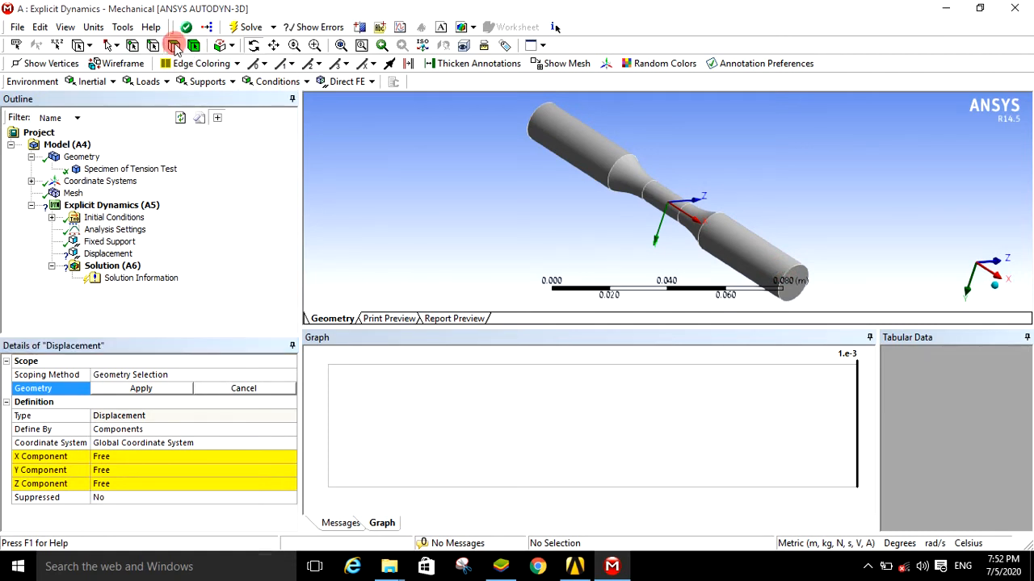
left_click(750, 256)
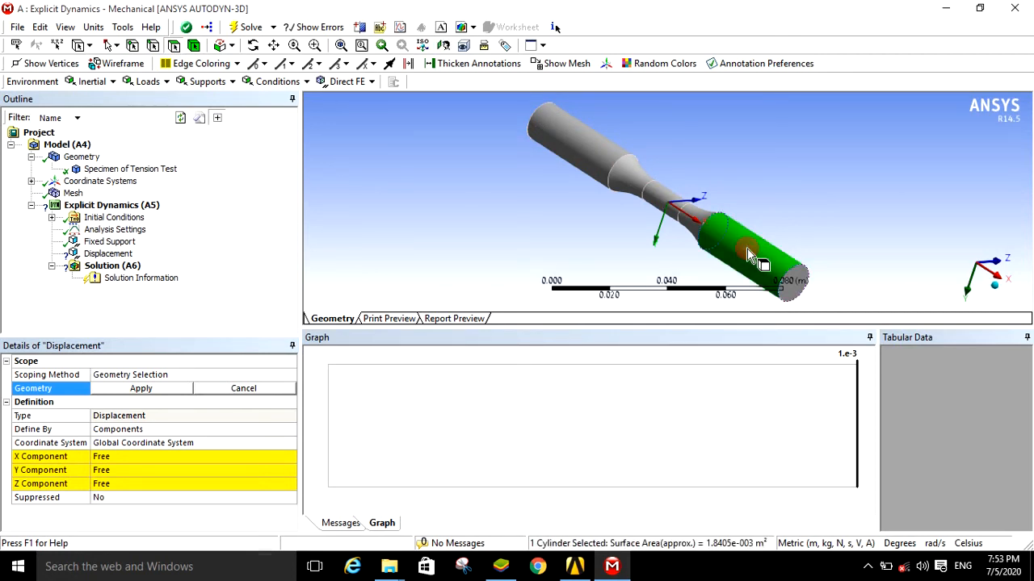
left_click(800, 282, "ctrl")
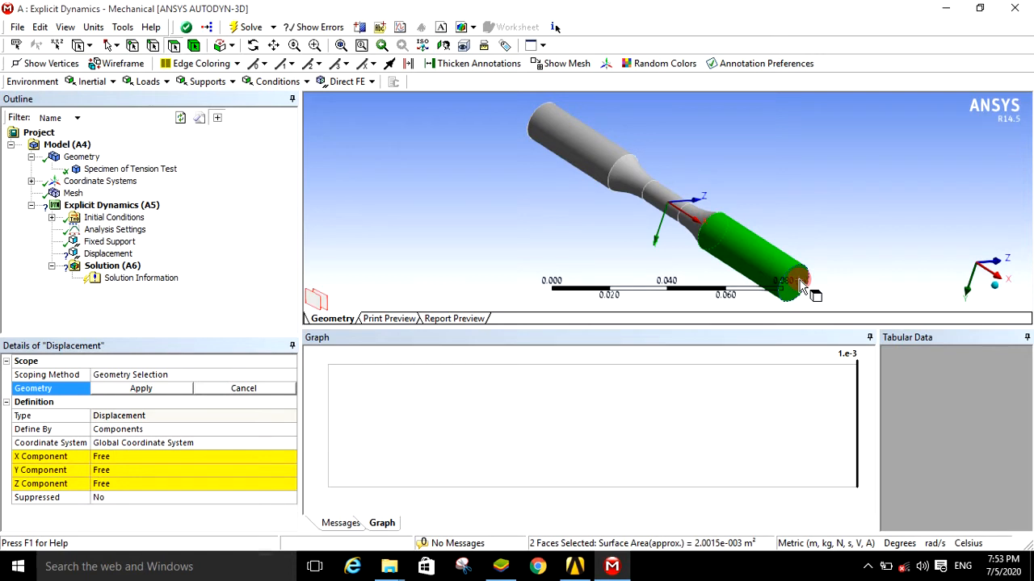
left_click(170, 389)
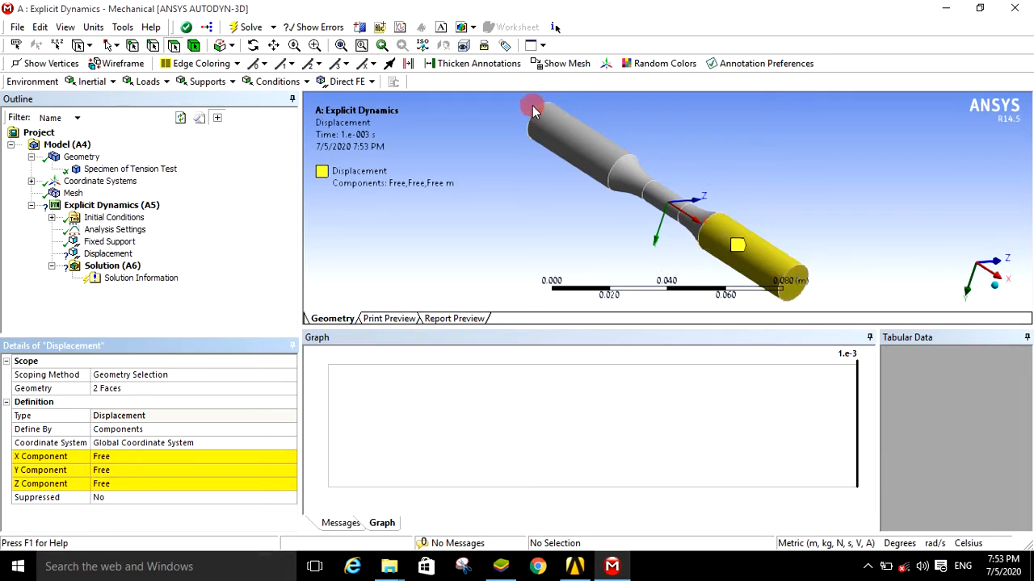
- Set the Displacement's X Component to 0.02 m
left_click(252, 45)
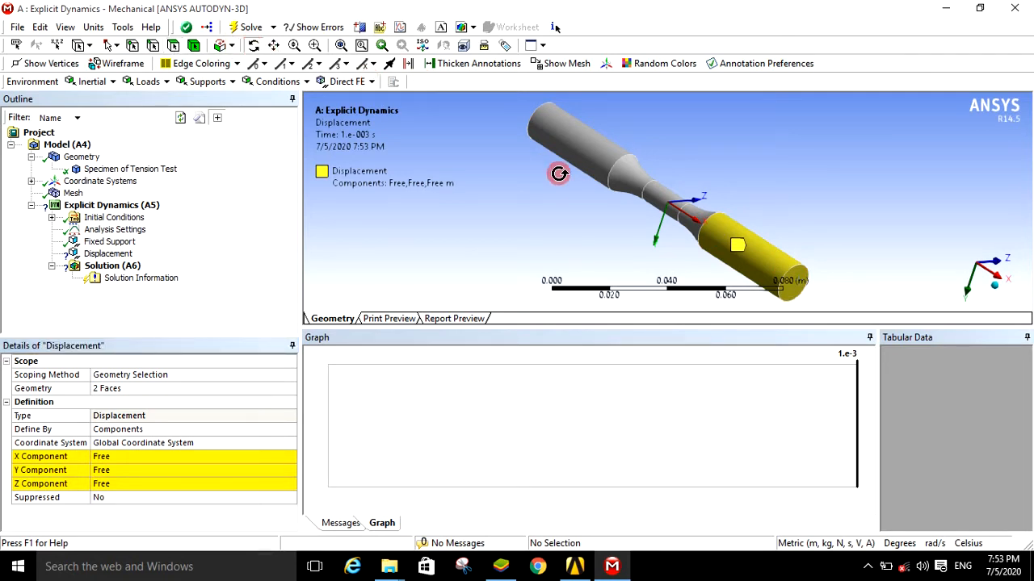
left_click_drag(741, 226, 795, 183)
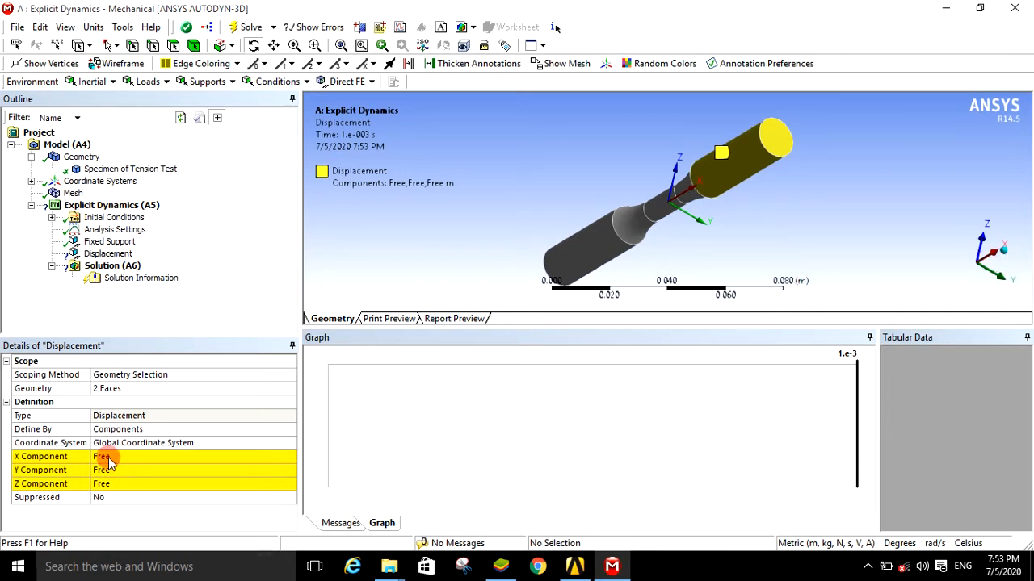
left_click(105, 457)
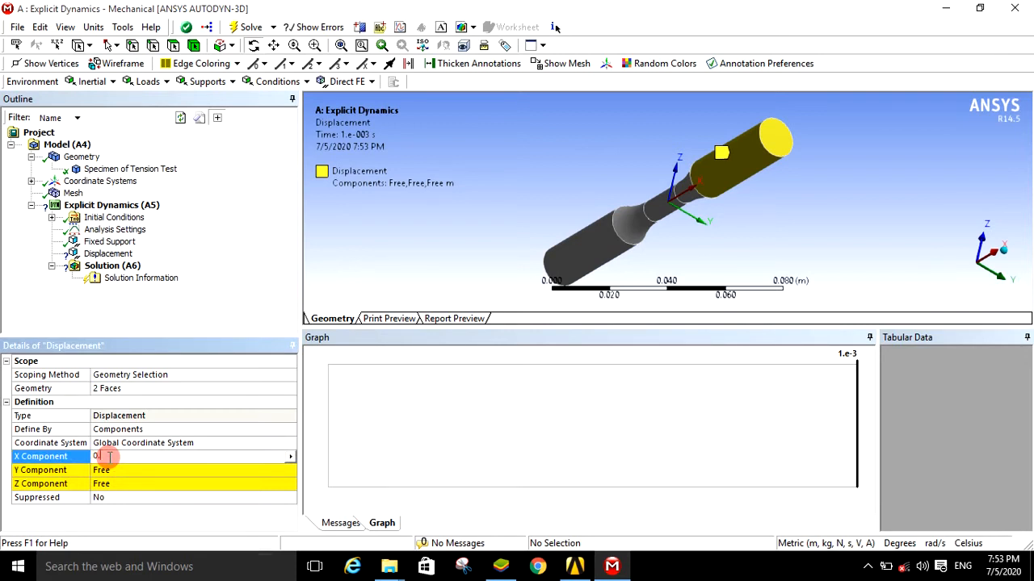
type("0.02")
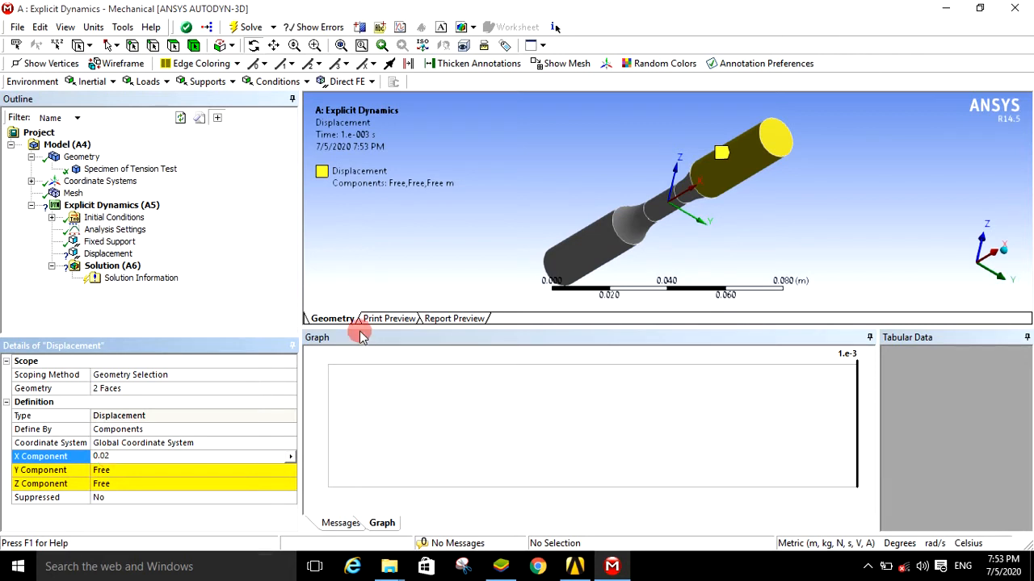
key("Return")
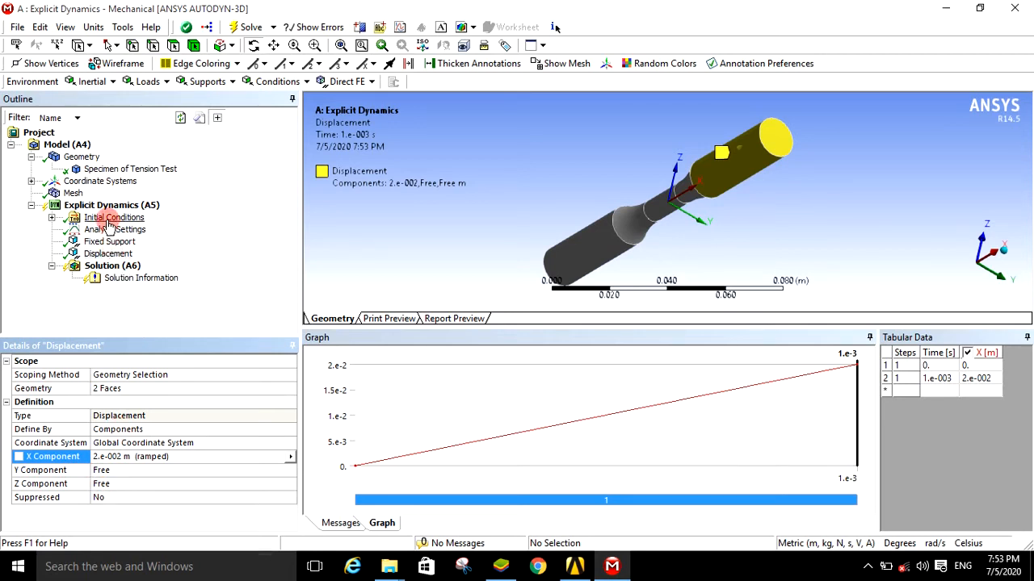
- Insert Equivalent (von-Mises) Stress and Maximum Shear Stress results under the Solution
left_click(116, 268)
right_click(115, 272)
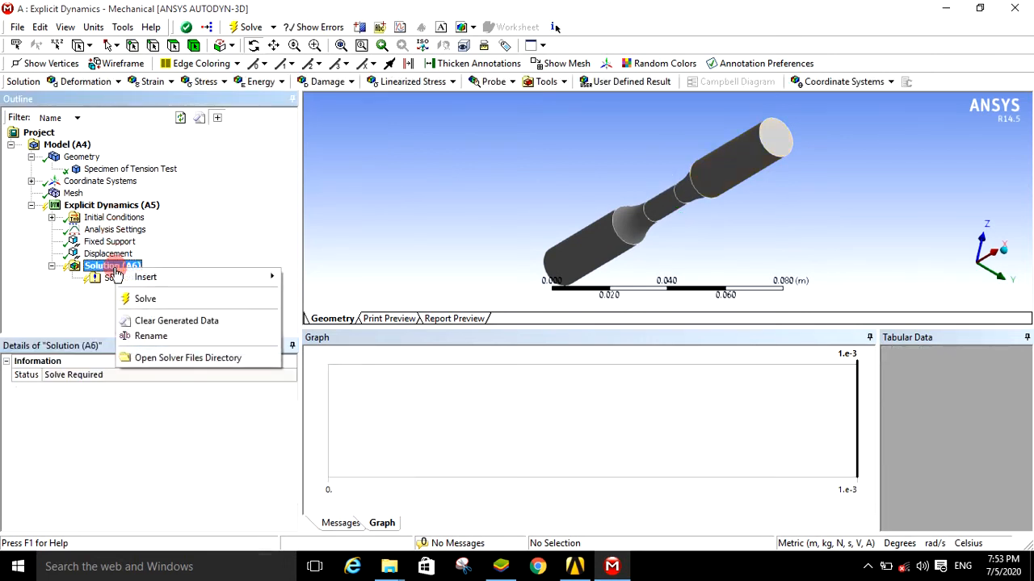
mouse_move(169, 276)
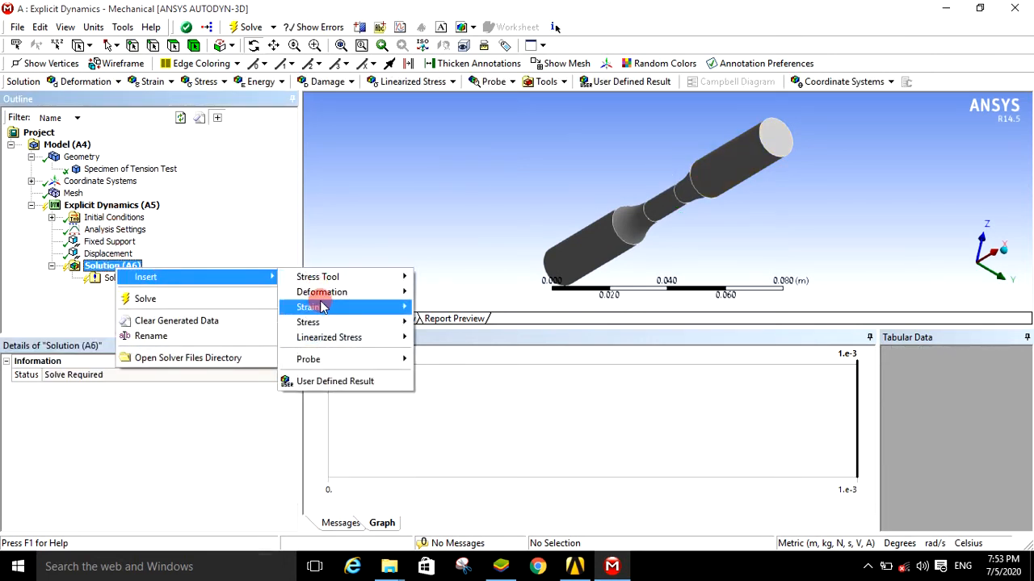
mouse_move(327, 322)
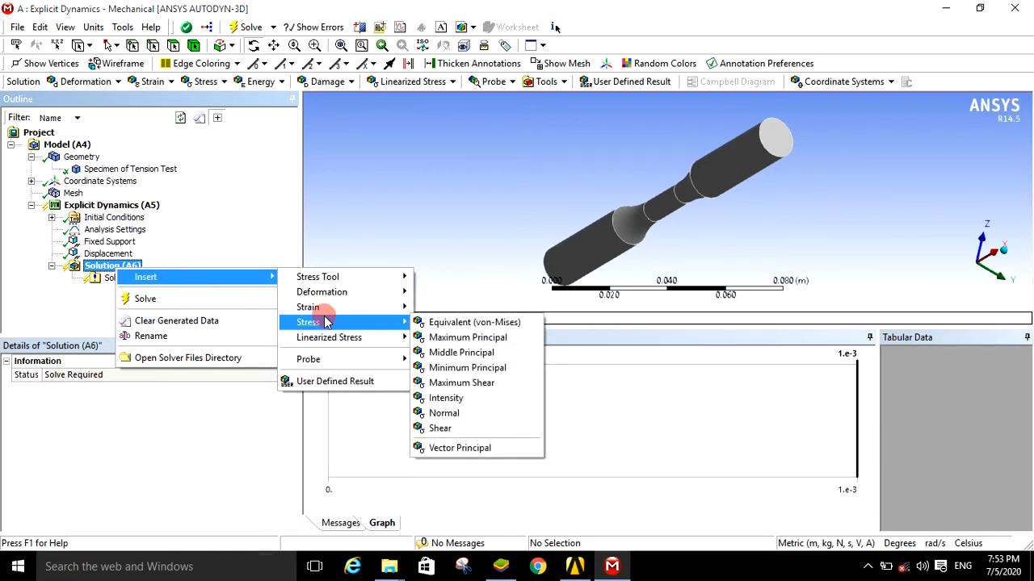
left_click(453, 323)
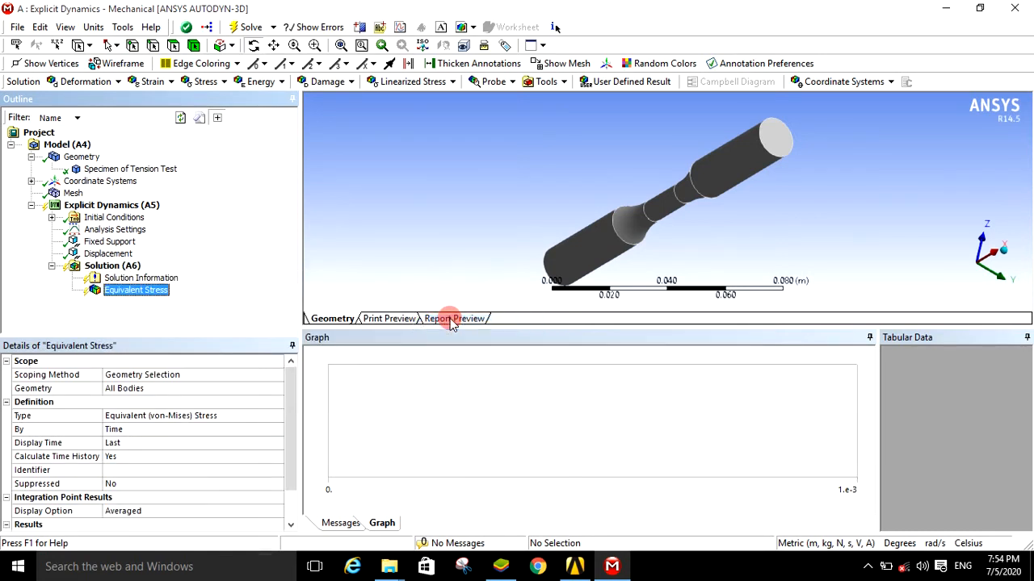
right_click(127, 269)
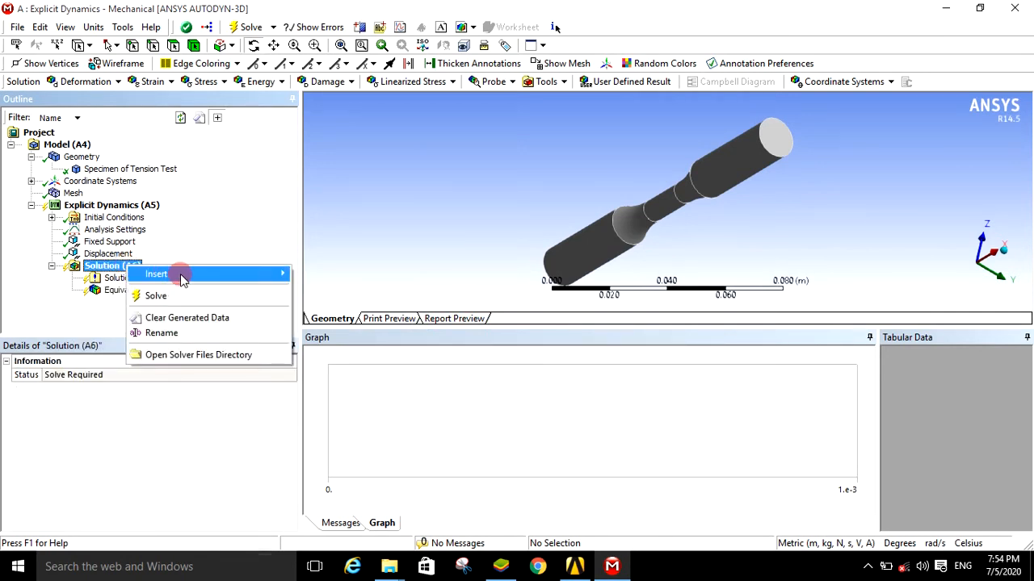
mouse_move(242, 275)
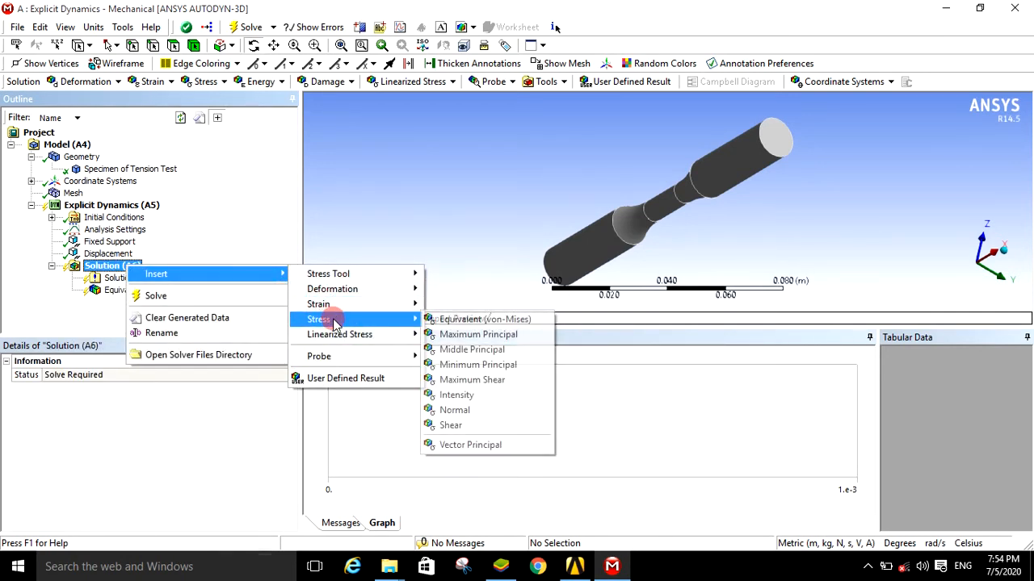
mouse_move(401, 319)
left_click(527, 381)
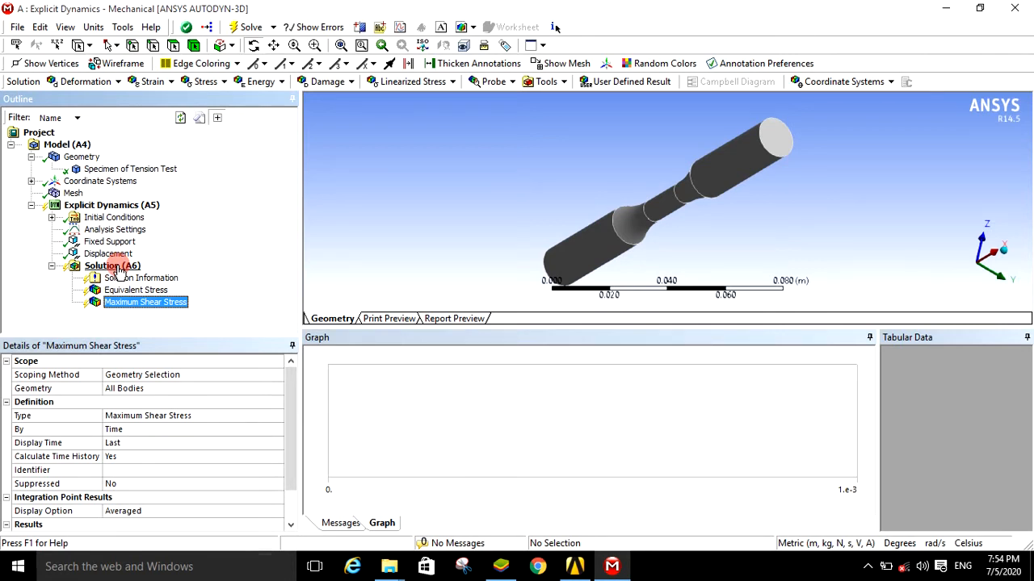
- Solve the explicit dynamics analysis and play the animation of the Equivalent Stress result
right_click(119, 269)
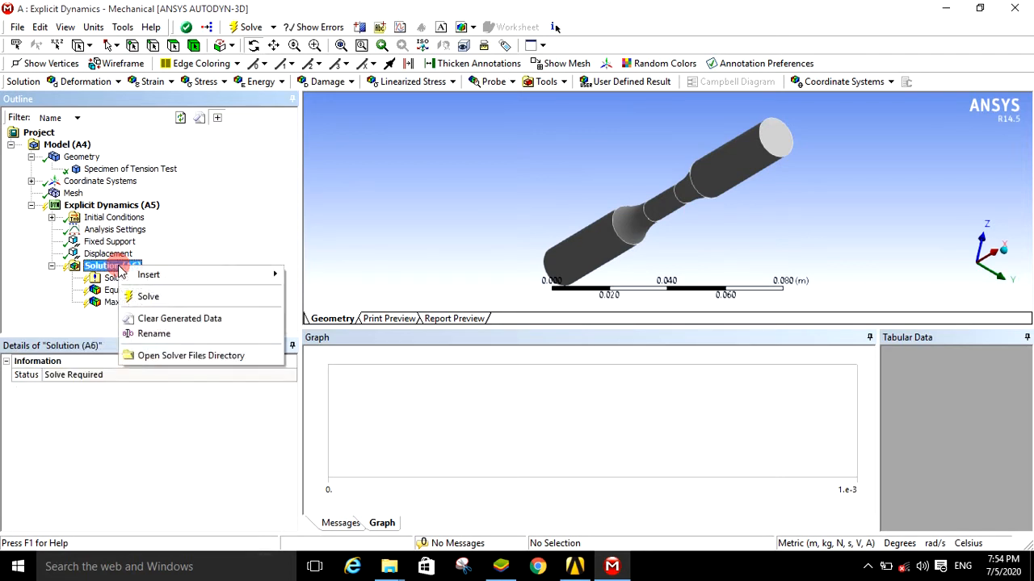
left_click(147, 297)
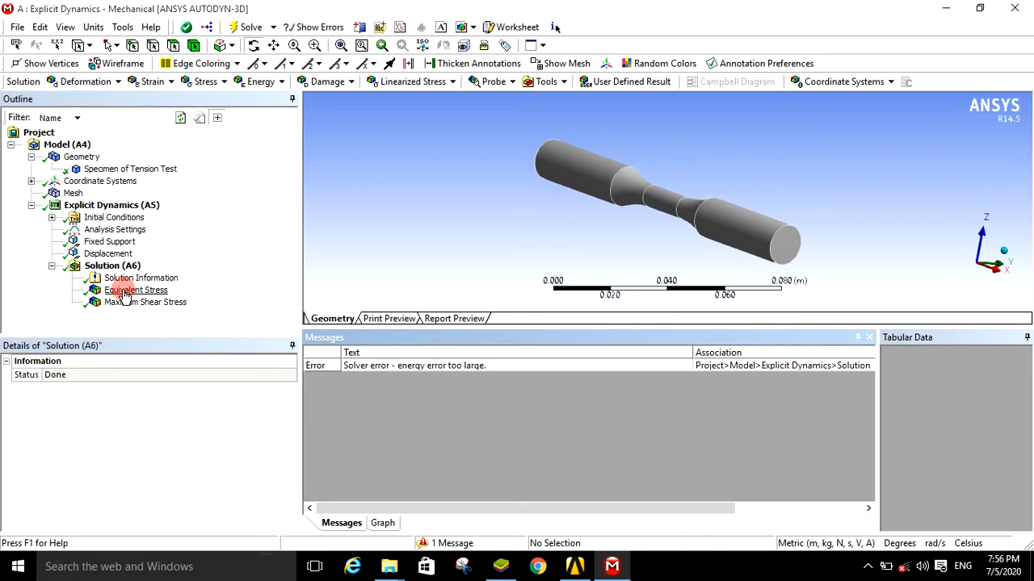
left_click(126, 290)
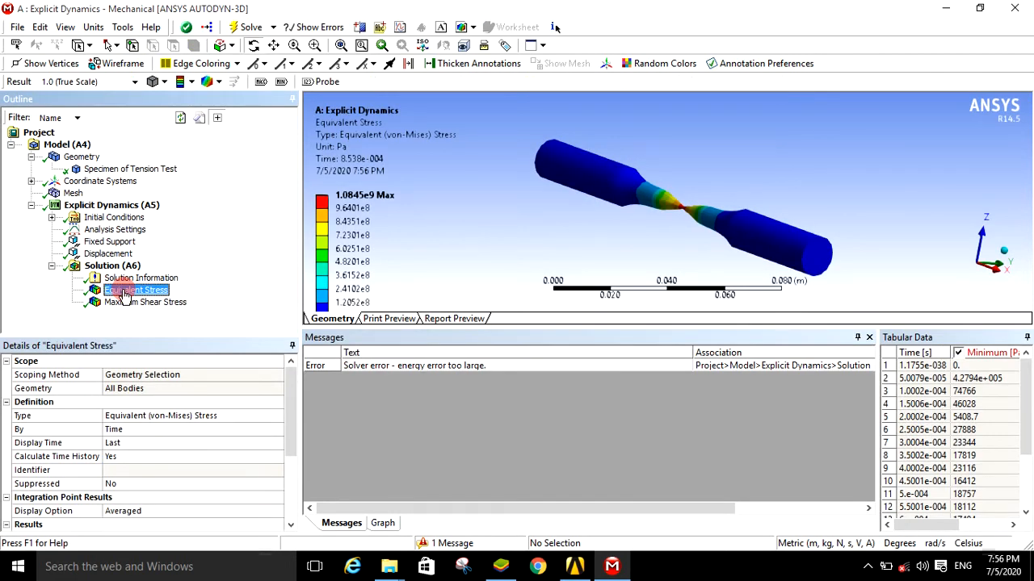
left_click(382, 523)
left_click(364, 357)
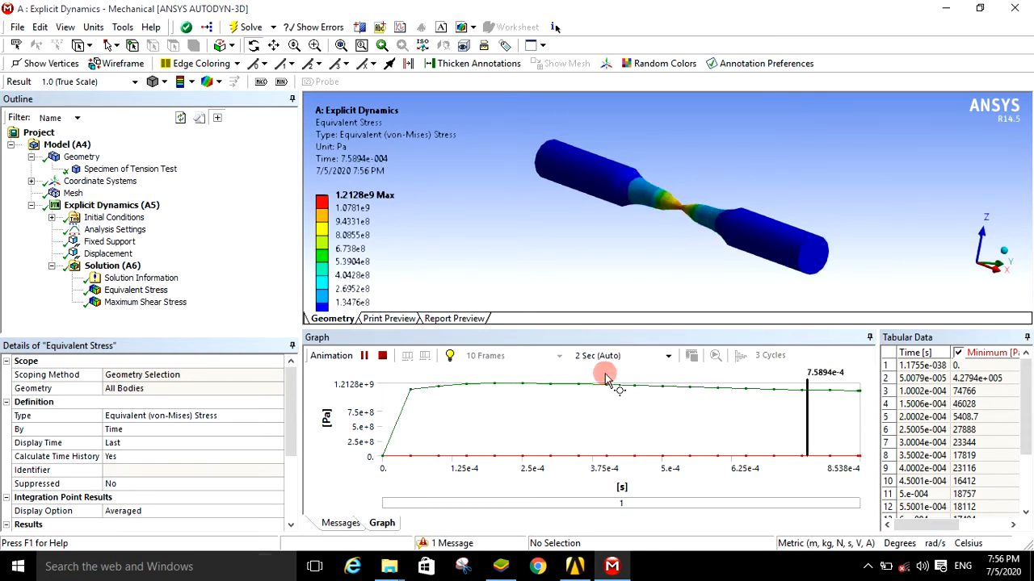
- Set the Equivalent Stress animation to 100 Frames and play it again
left_click(365, 356)
left_click(559, 357)
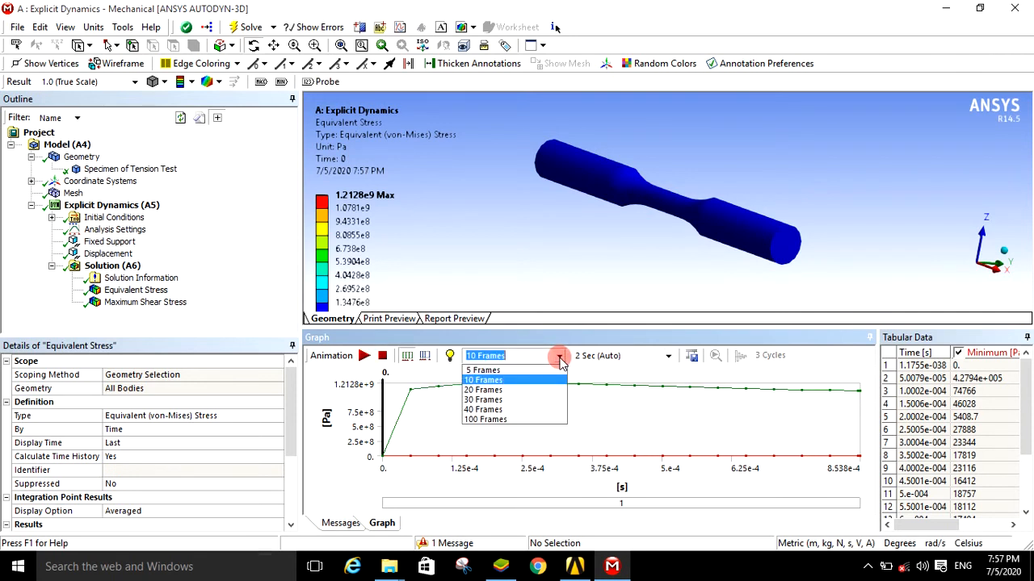
left_click(508, 419)
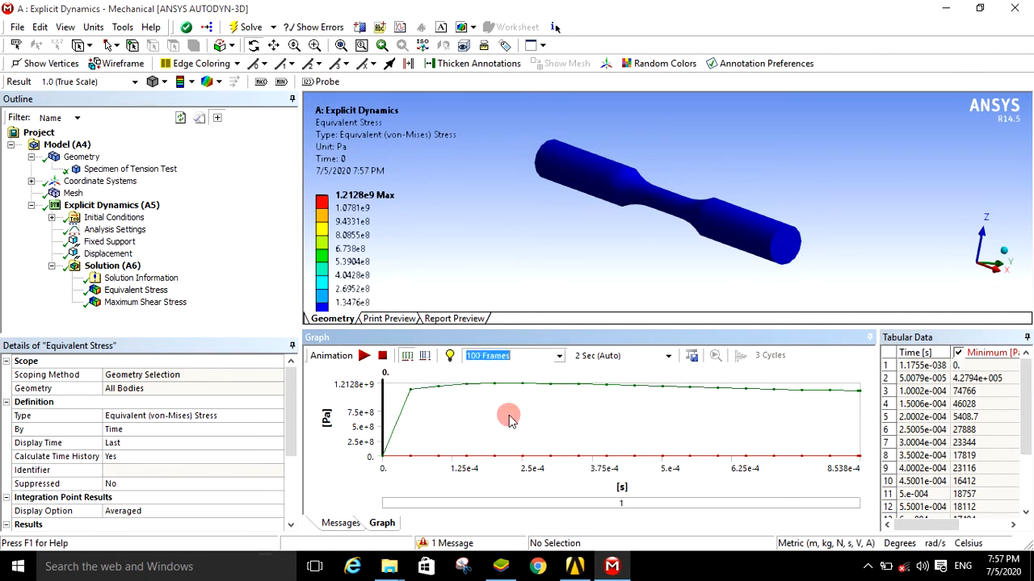
left_click(361, 356)
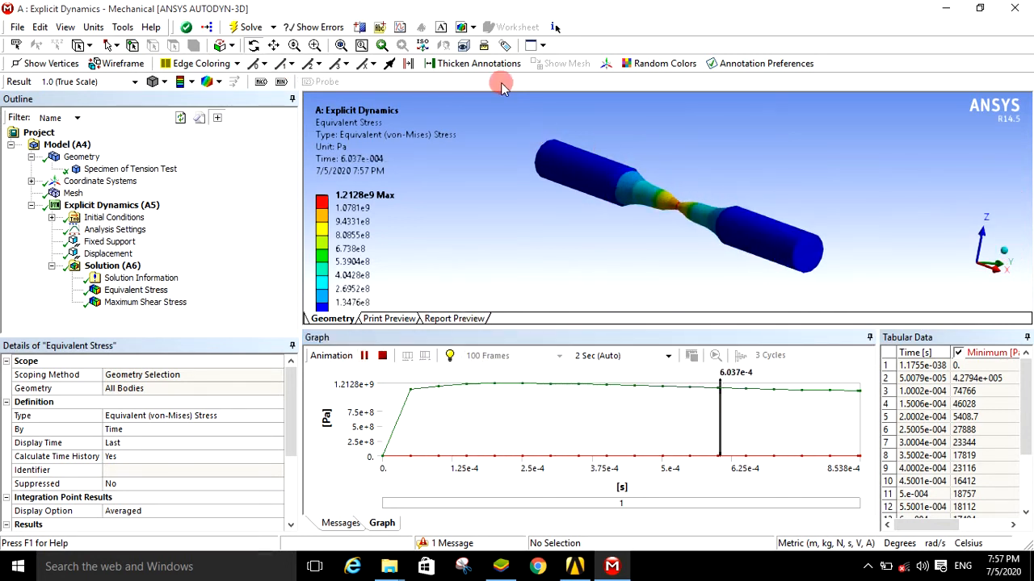
- Watch the Equivalent Stress animation with the whole specimen viewed along the Z axis, and pause it
left_click(1005, 255)
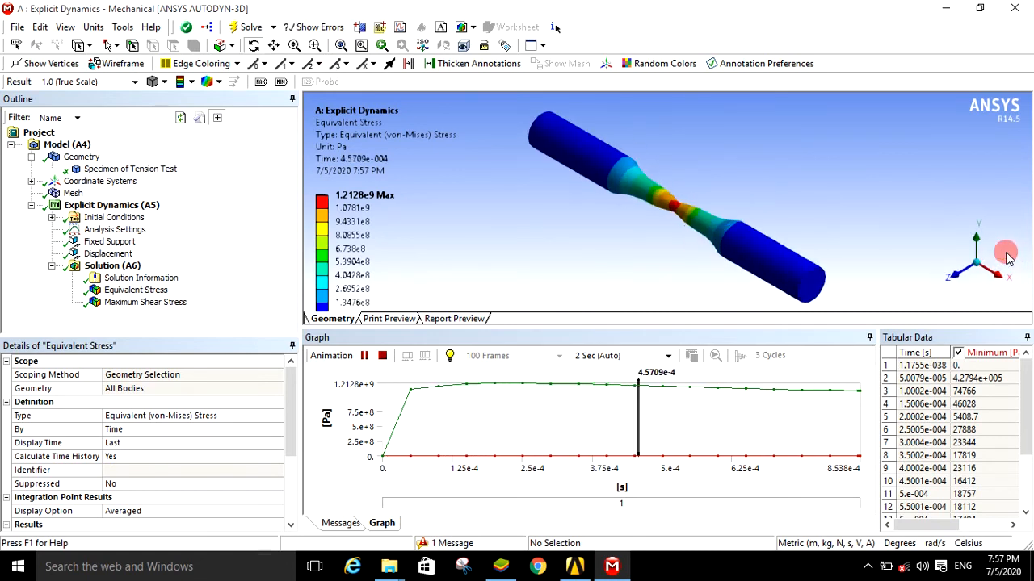
left_click(980, 271)
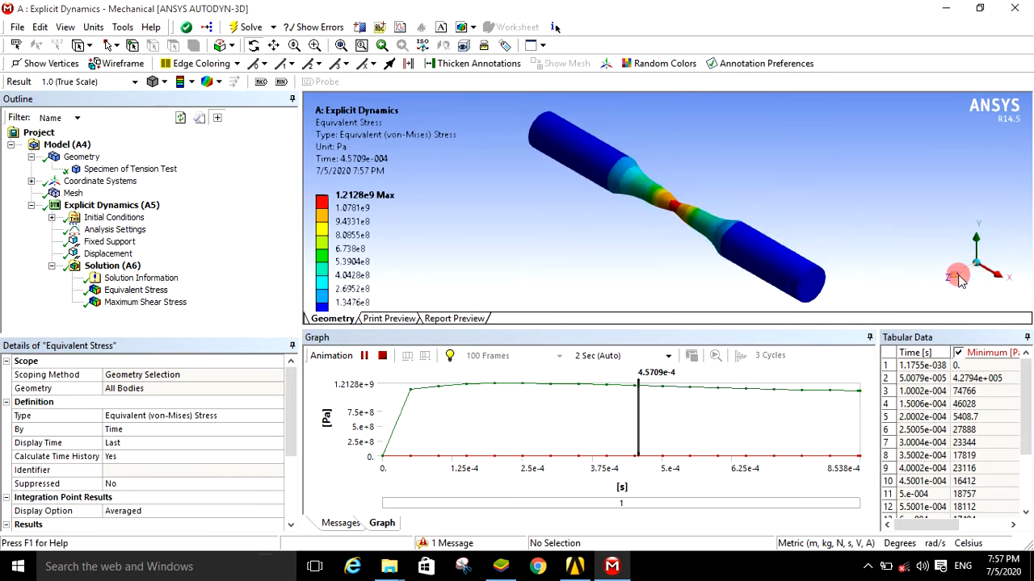
left_click(958, 272)
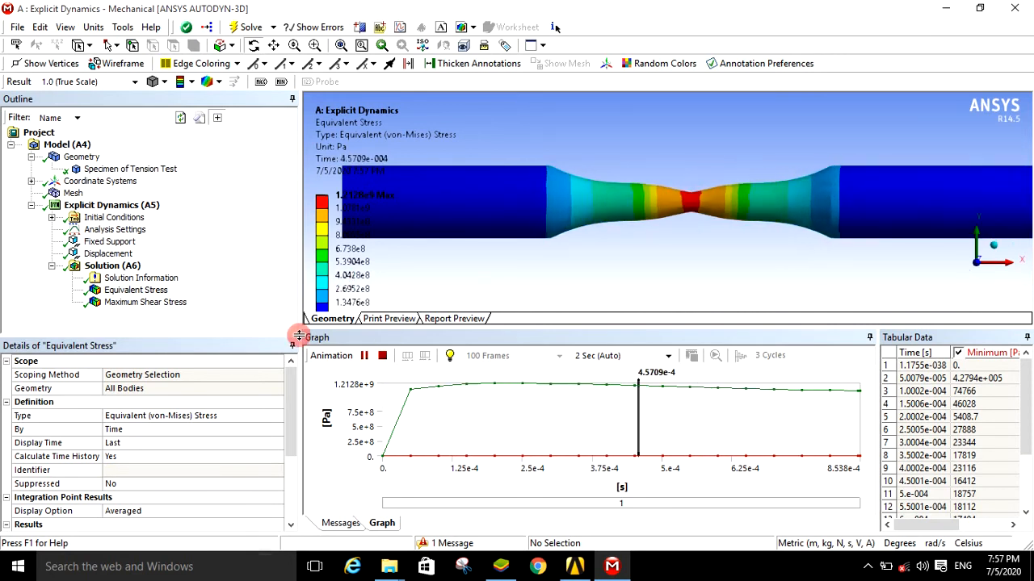
scroll(570, 252, "down", 2)
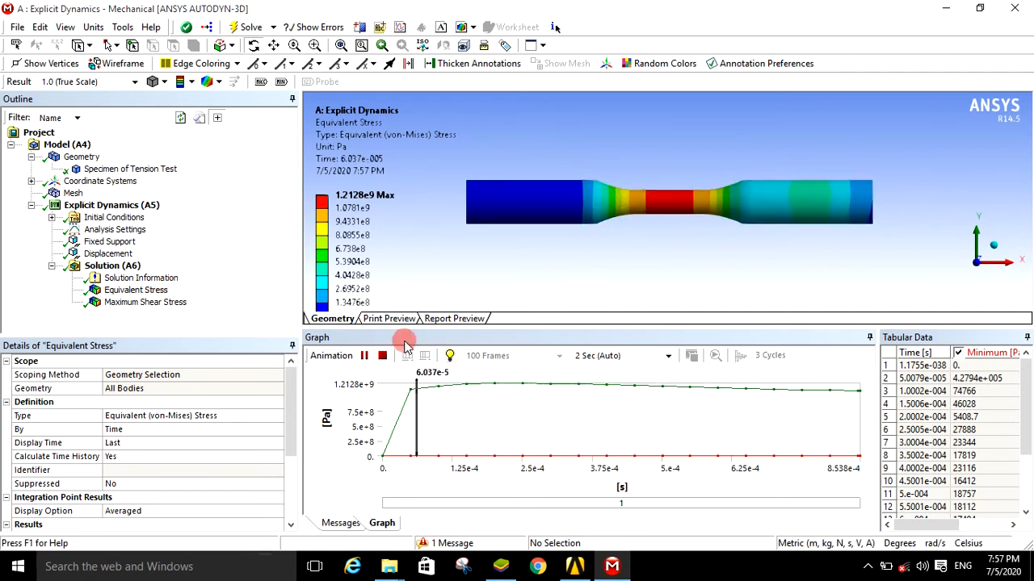
left_click(365, 357)
- Display the Maximum Shear Stress result and enlarge the graph area to examine its curve over time
left_click(135, 307)
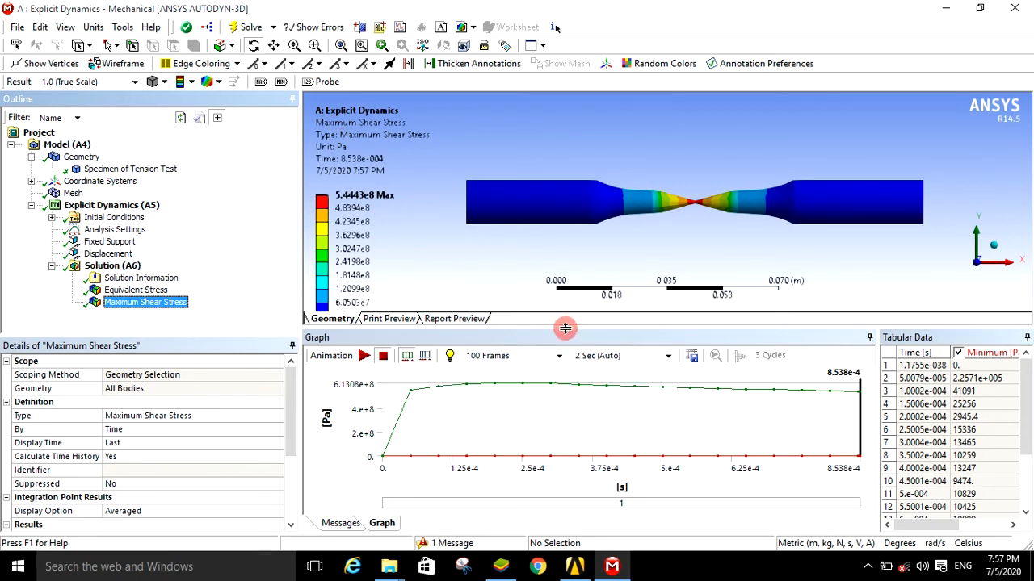
left_click_drag(565, 328, 557, 282)
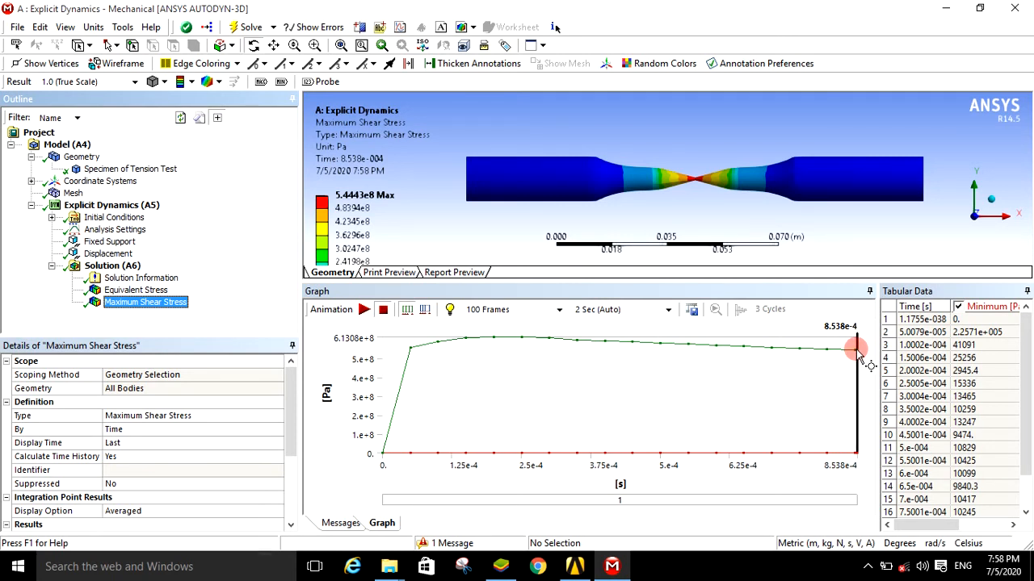
- Examine the Equivalent Stress graph and tabular data, and replay its animation
left_click(156, 291)
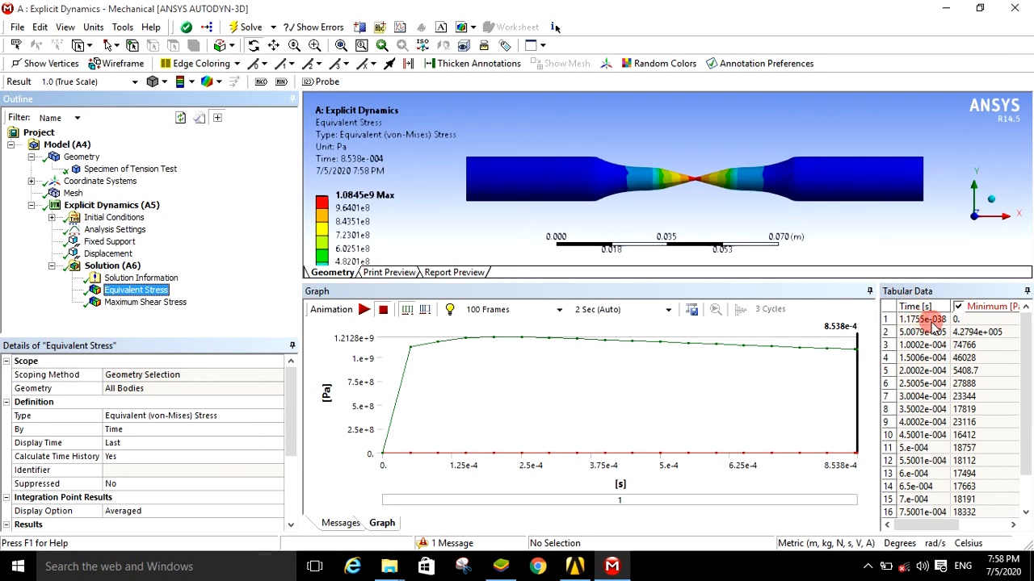
mouse_move(921, 525)
left_mouse_down()
mouse_move(961, 523)
mouse_move(922, 523)
left_mouse_up()
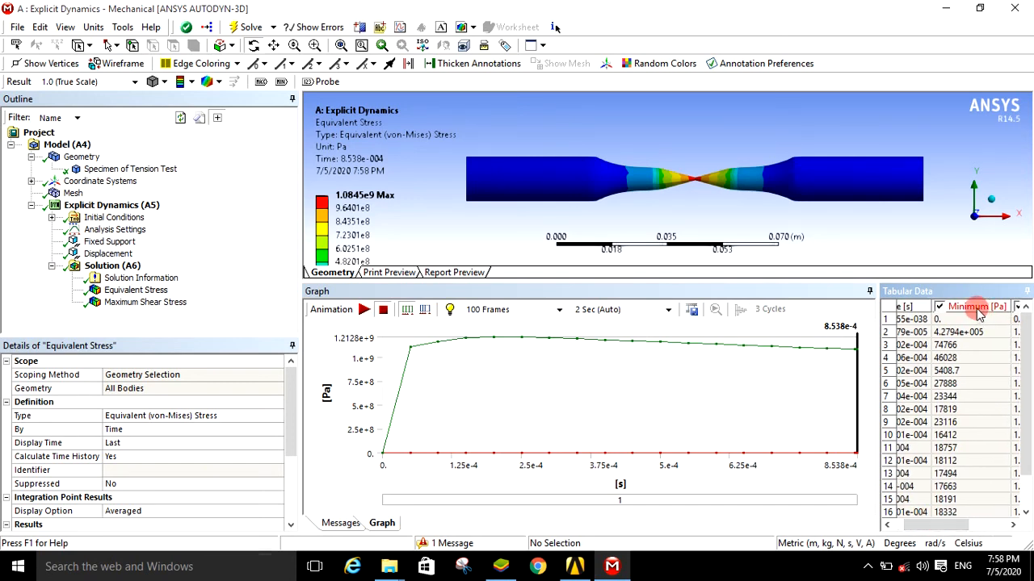
left_click(365, 309)
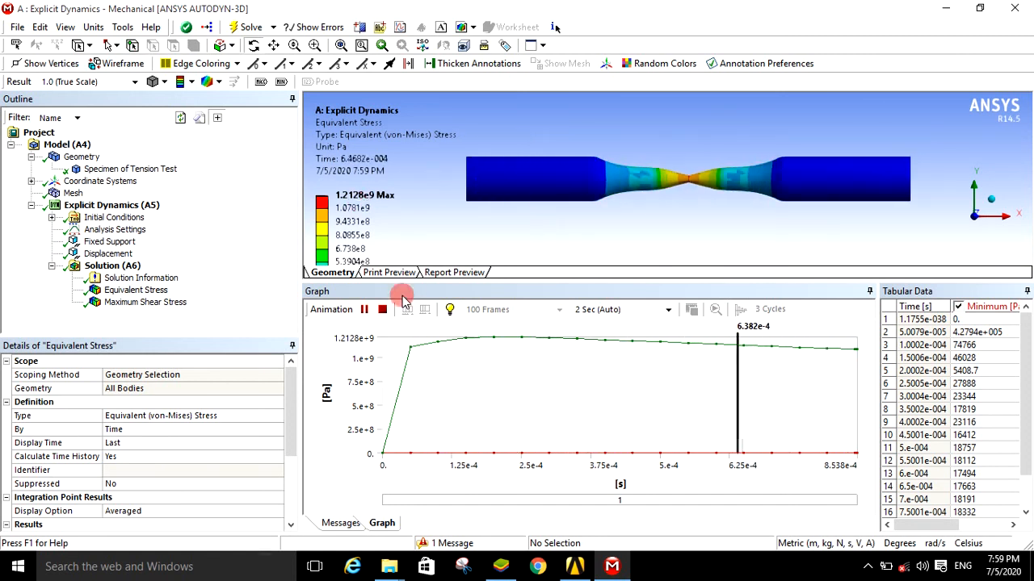
left_click(365, 311)
- Change the material assignment of the Specimen of Tension Test body to Structural Steel
left_click(153, 170)
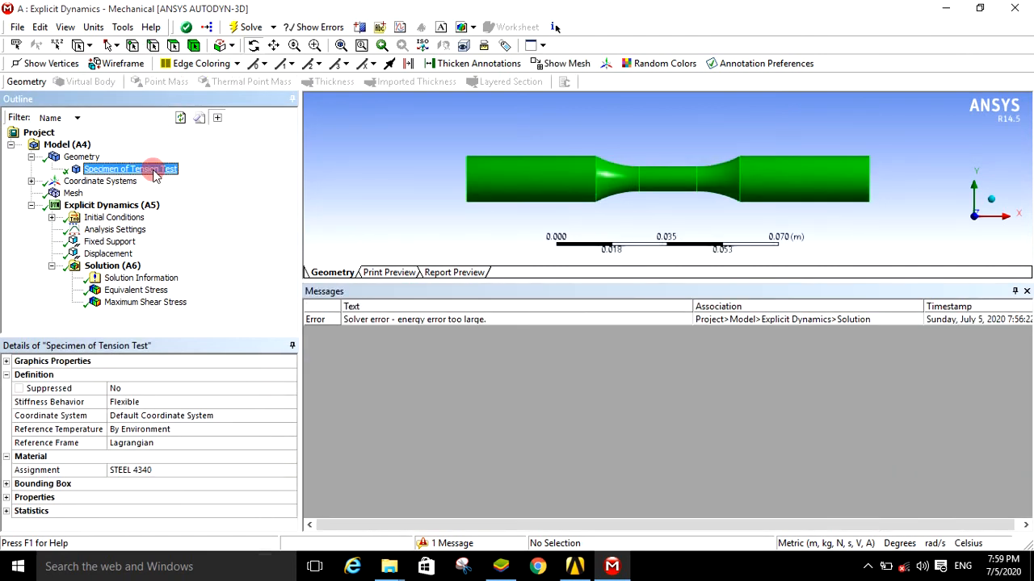
left_click(158, 471)
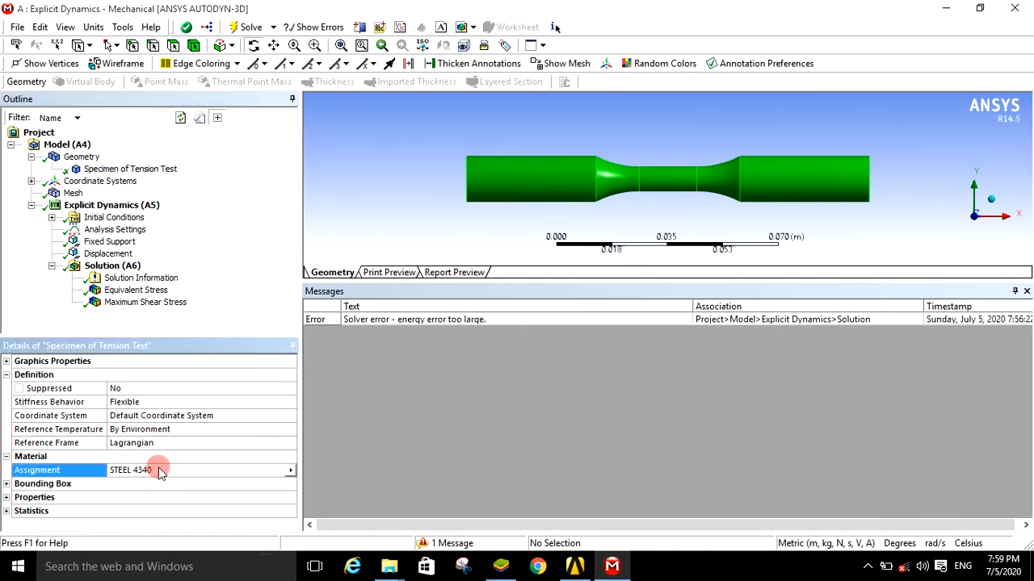
left_click(291, 470)
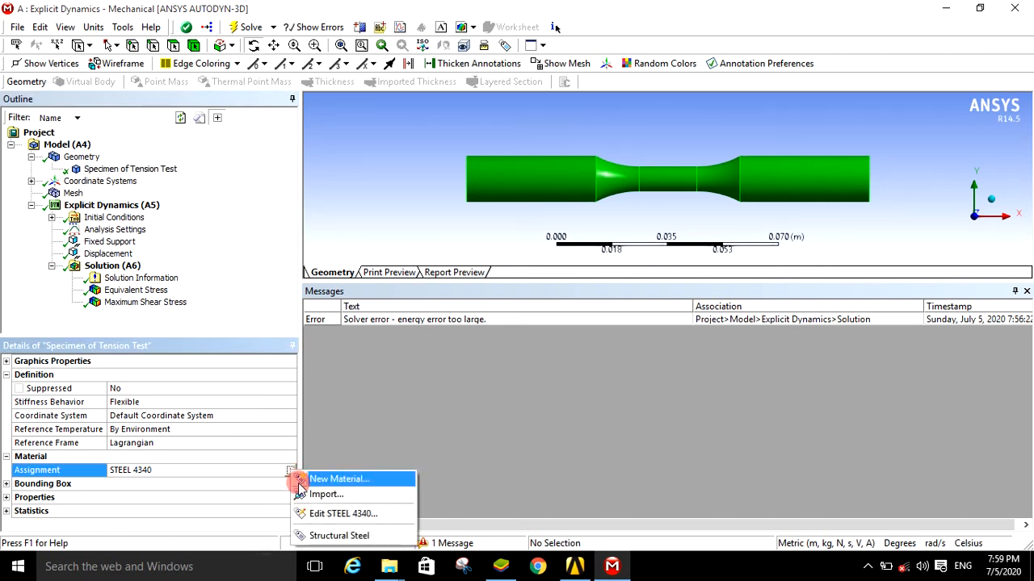
left_click(337, 537)
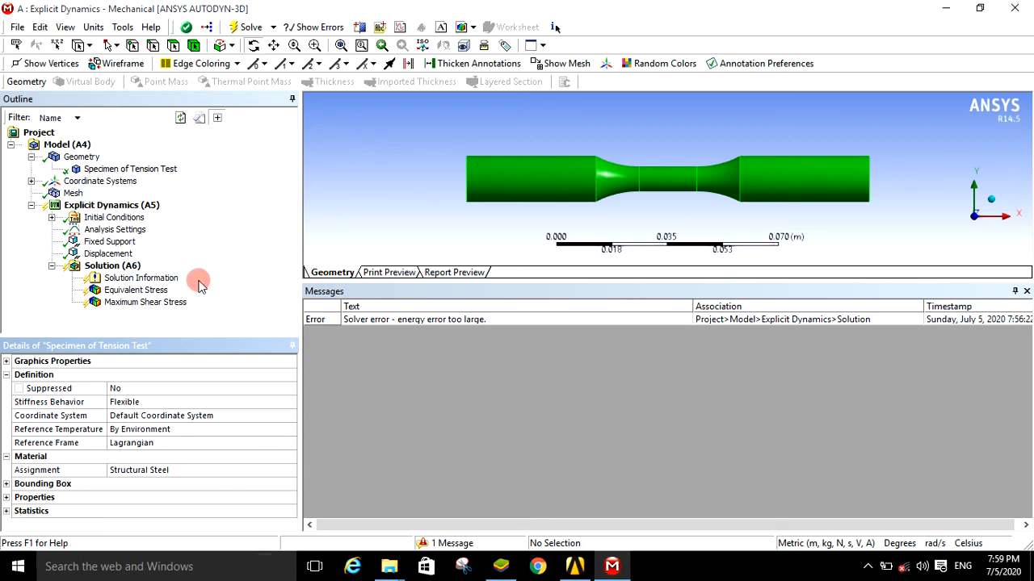
- Assign STEEL 4340 to the Specimen of Tension Test body again and display the Equivalent Stress result
left_click(148, 170)
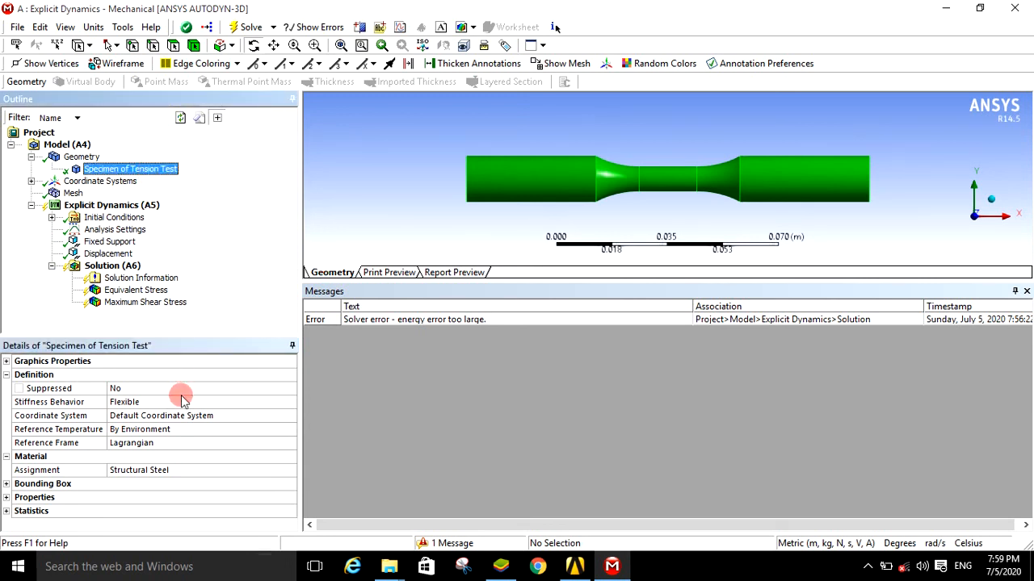
left_click(269, 470)
left_click(290, 472)
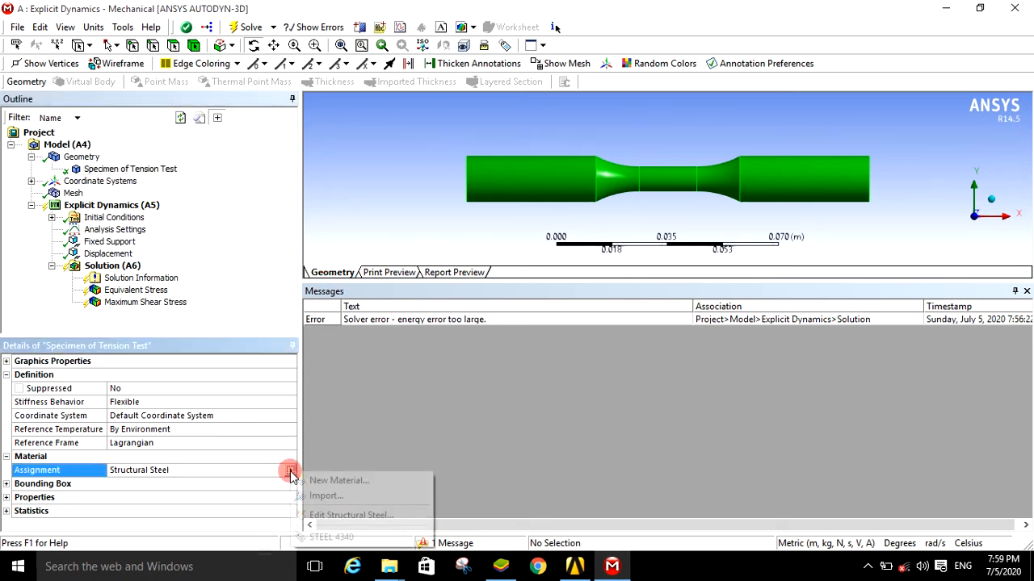
left_click(327, 536)
left_click(160, 293)
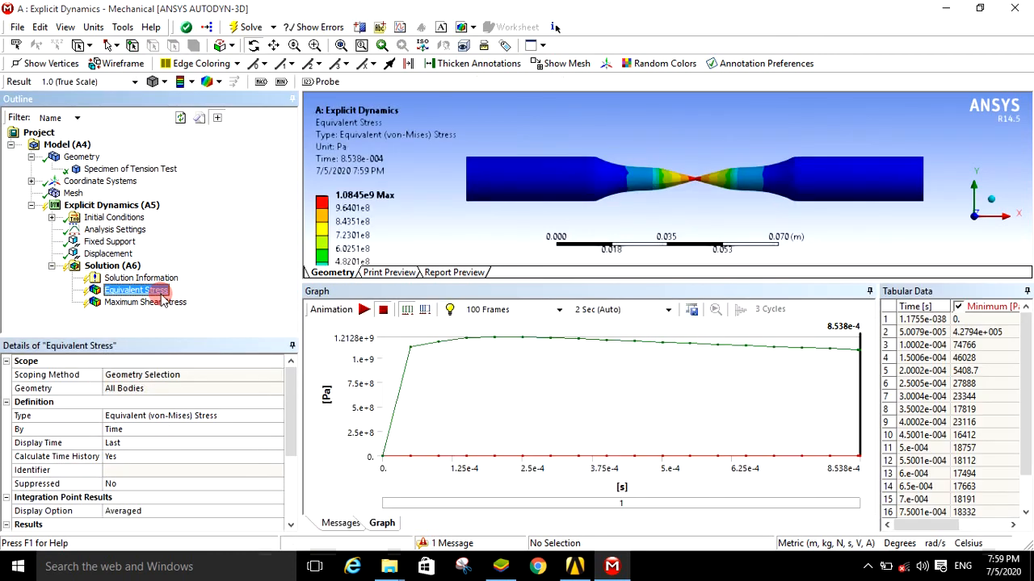